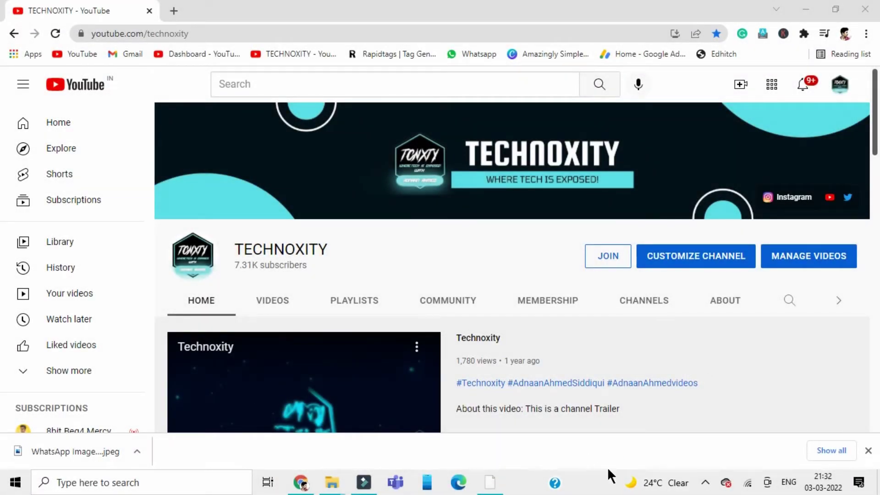
Step: Dismiss Chrome's download bar, then minimize Chrome and Filmora to reveal the desktop
click(868, 451)
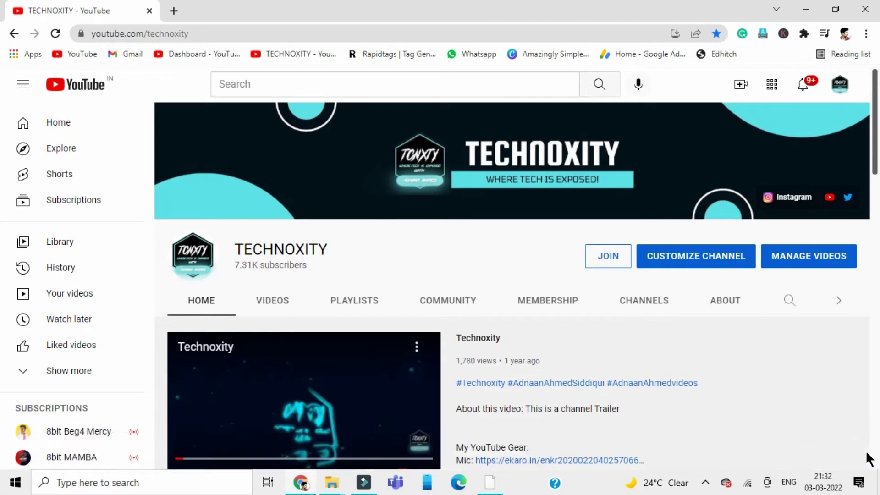
click(805, 10)
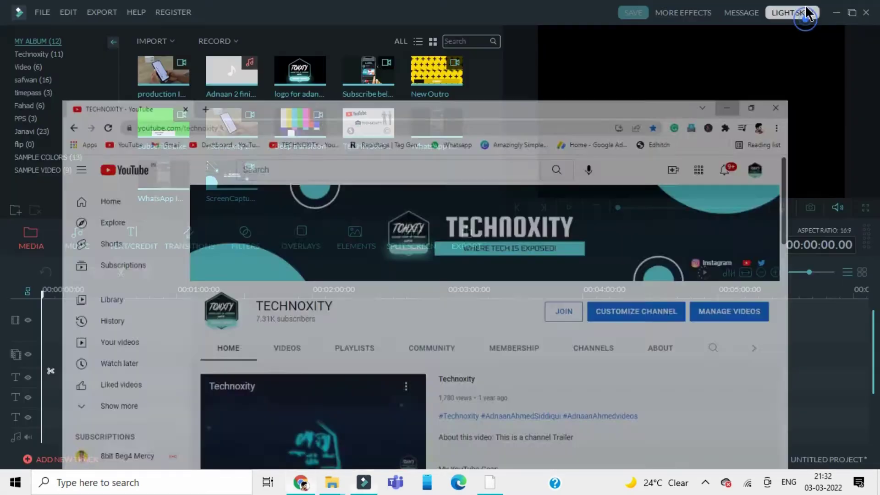
click(836, 12)
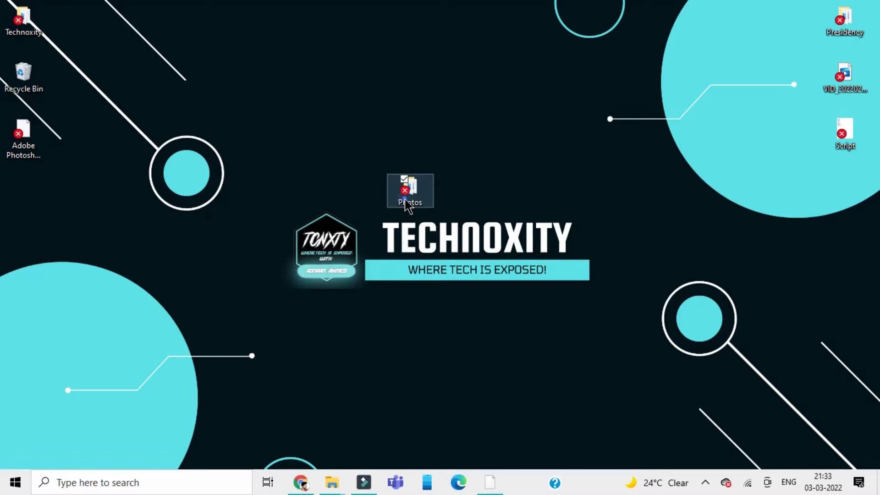
double_click(405, 192)
click(667, 10)
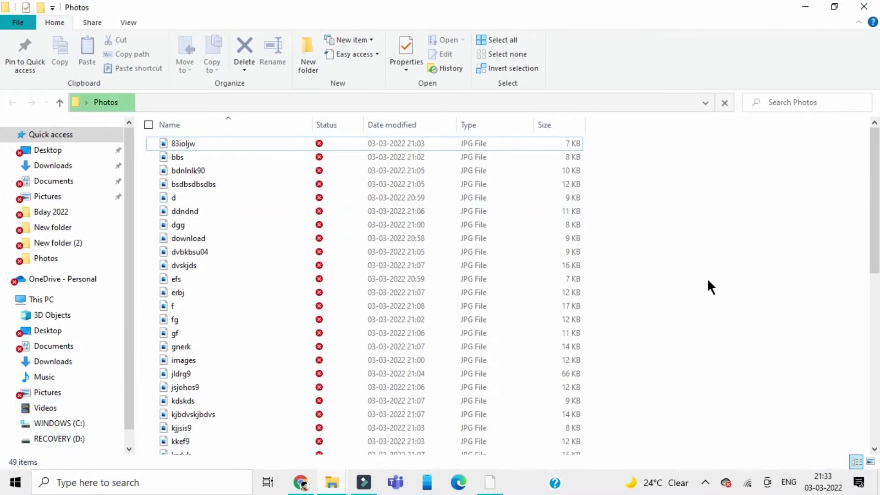
scroll(710, 277, down, 4)
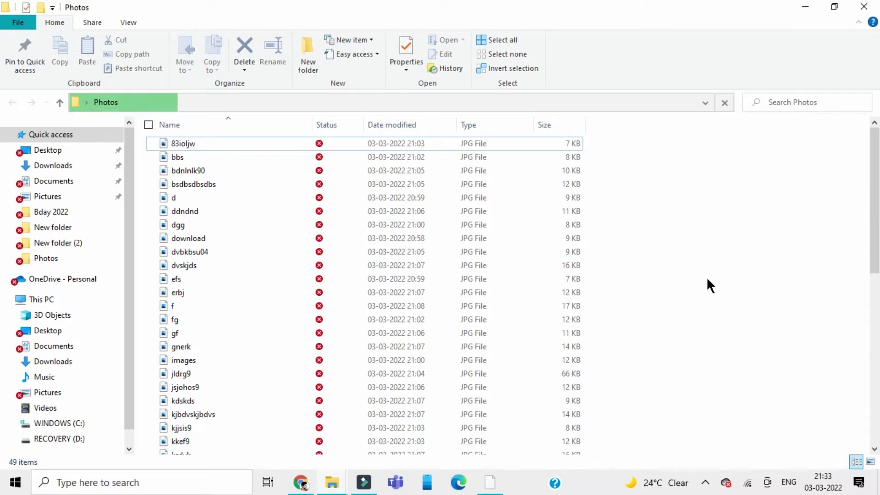
scroll(706, 277, down, 5)
scroll(705, 279, down, 4)
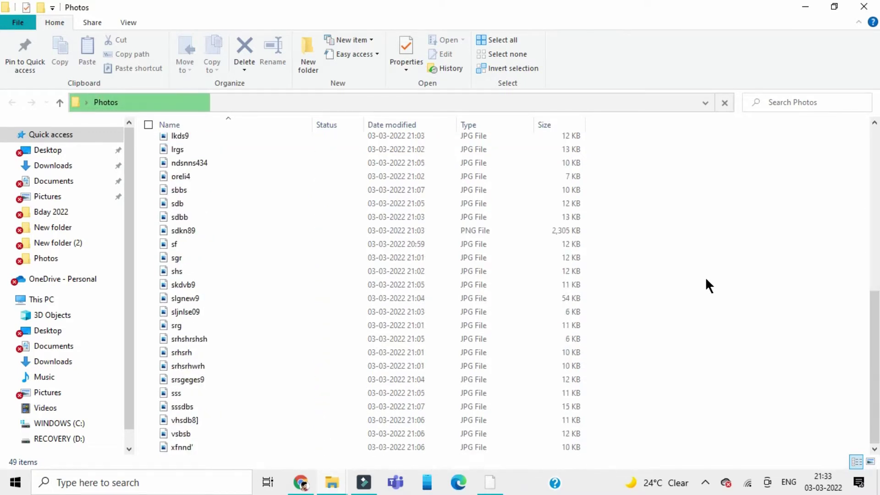
scroll(706, 280, up, 8)
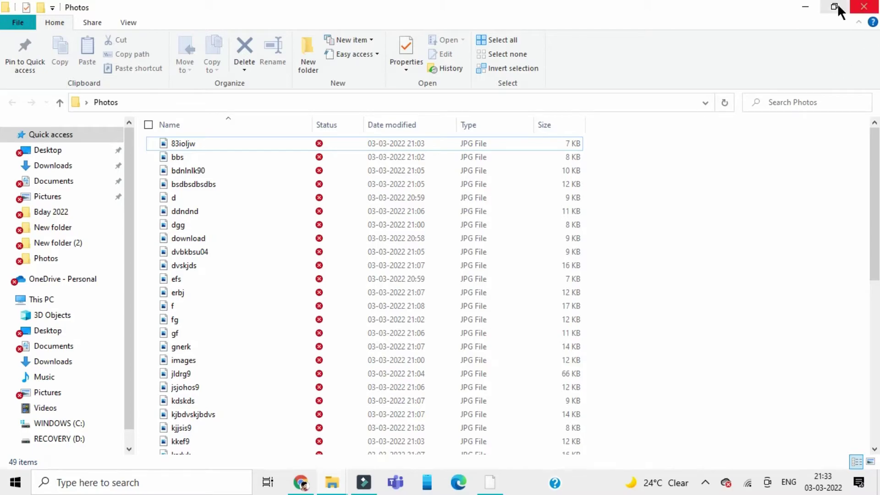
key(super+d)
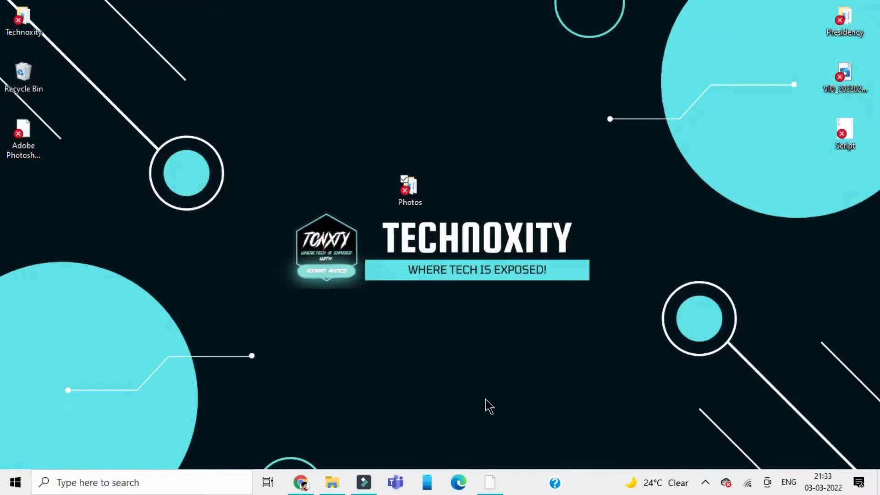
Step: Start Contact Sheet II in Photoshop with a folder as the image source
click(485, 490)
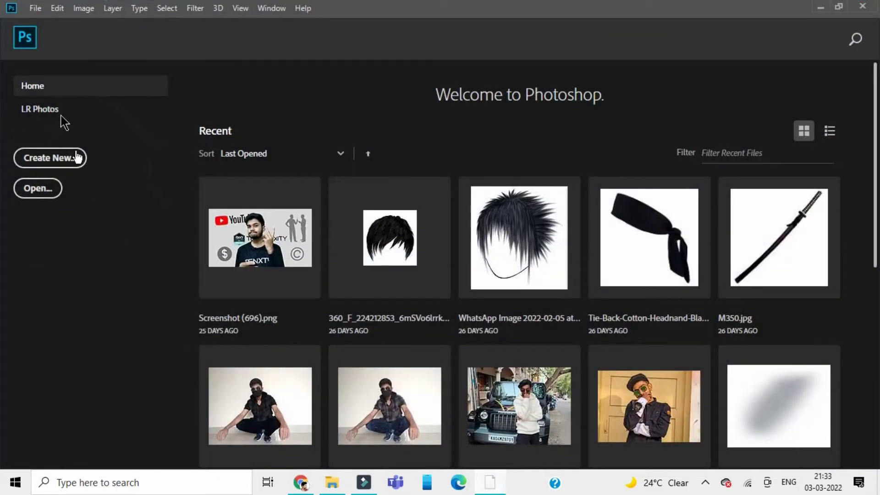
click(32, 9)
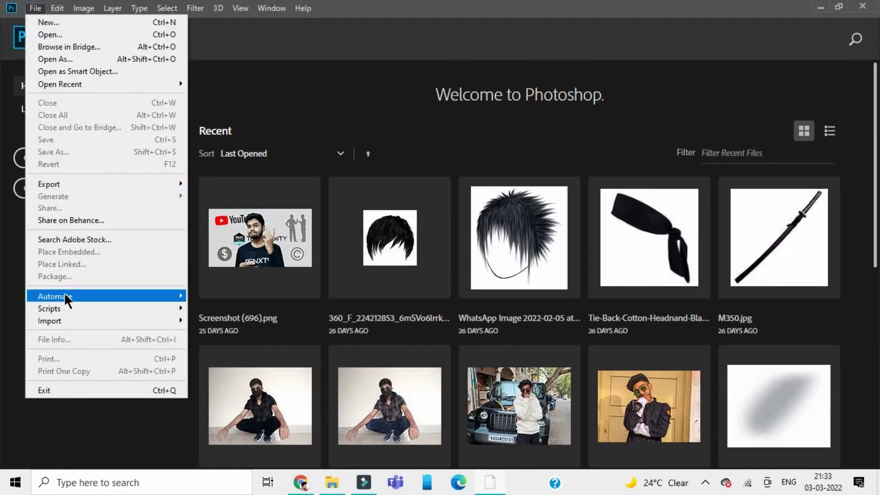
mouse_move(64, 295)
click(221, 359)
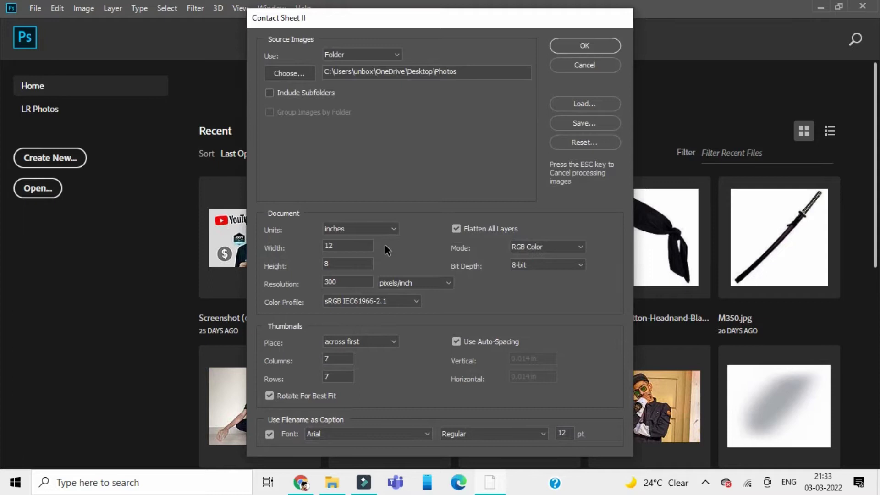
click(345, 53)
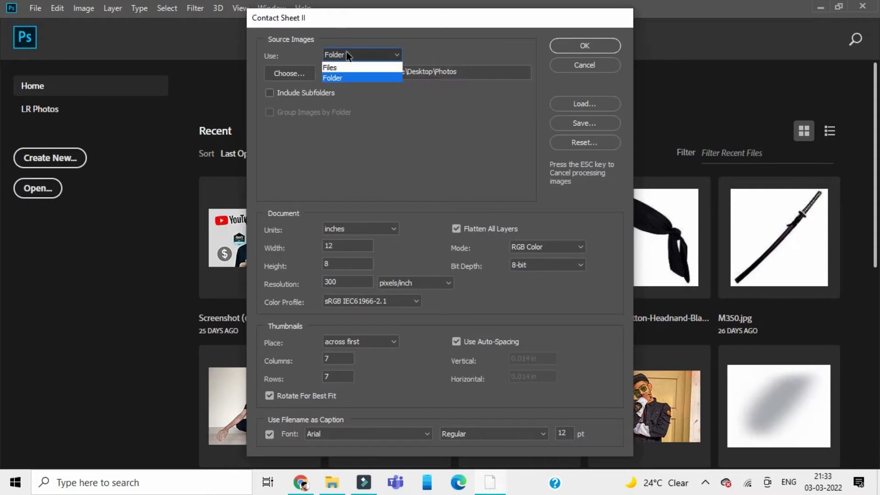
click(342, 79)
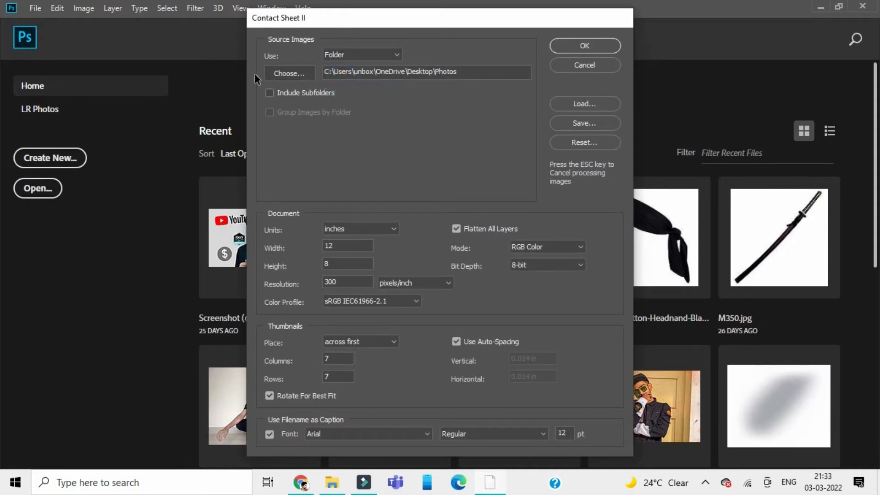
Step: Choose the Desktop\Photos folder as the contact sheet's source
click(304, 72)
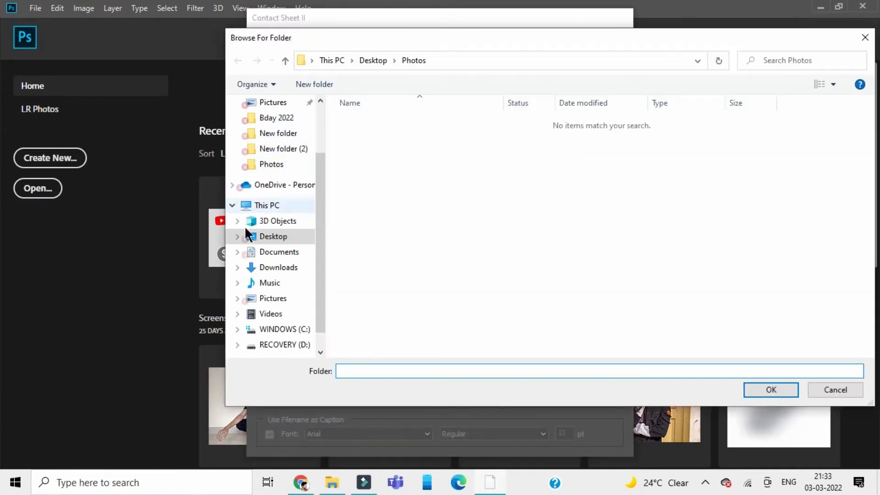
click(247, 233)
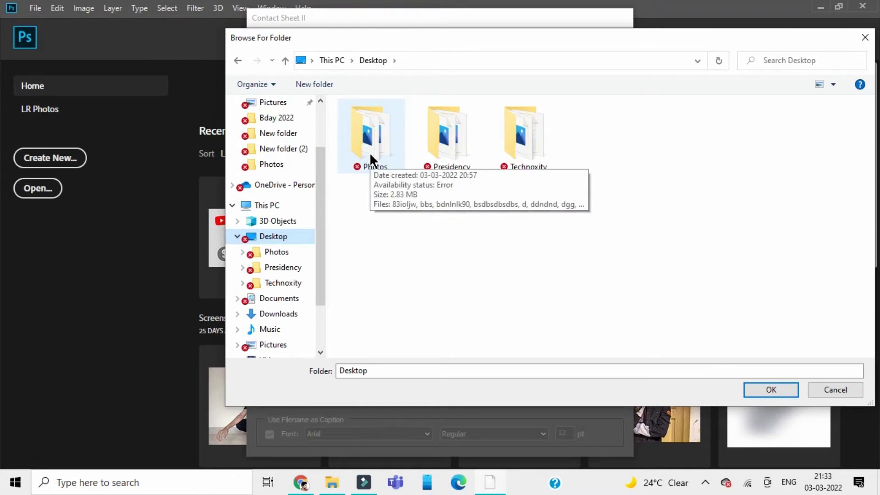
click(370, 153)
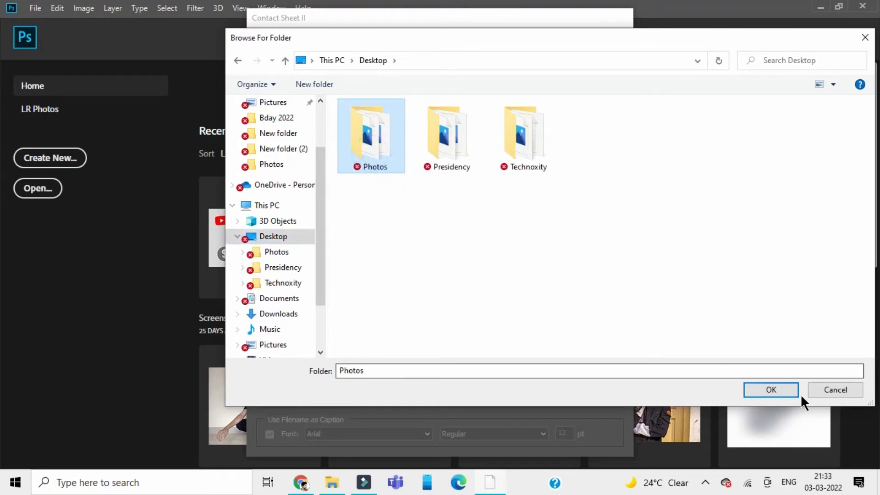
click(771, 389)
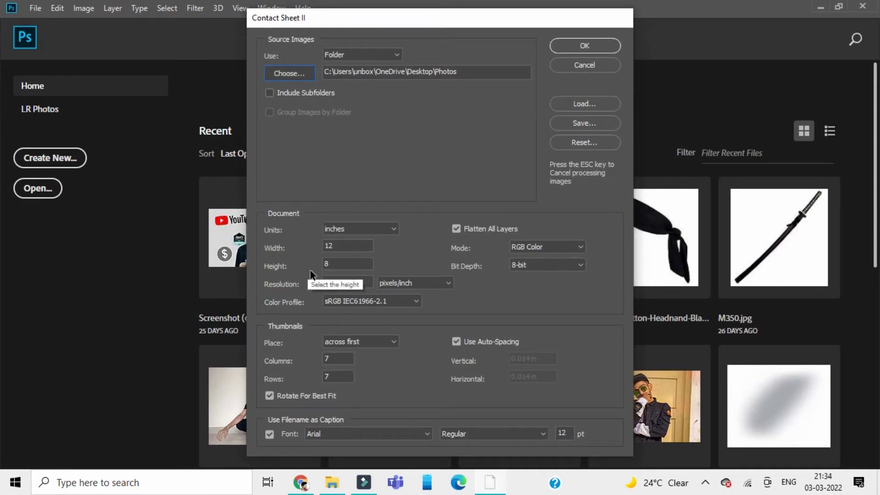
Step: Keep each photo on its own layer, drop filename captions, and generate the sheet
click(456, 229)
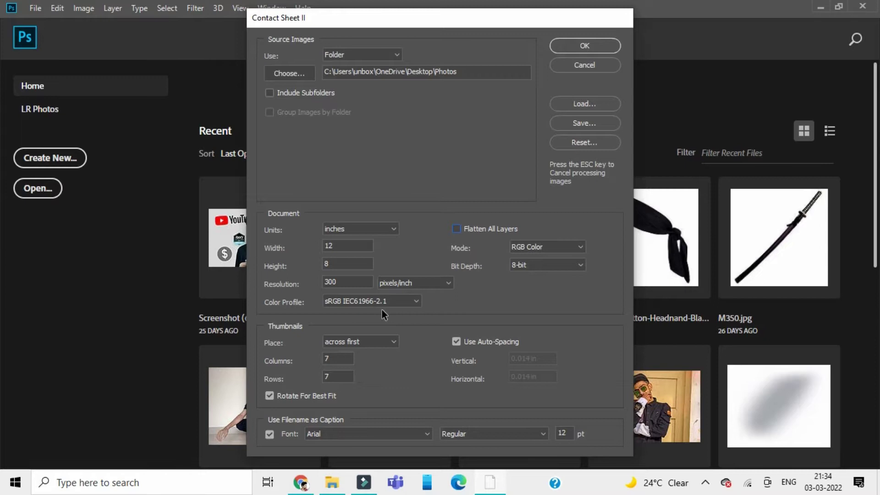
click(269, 434)
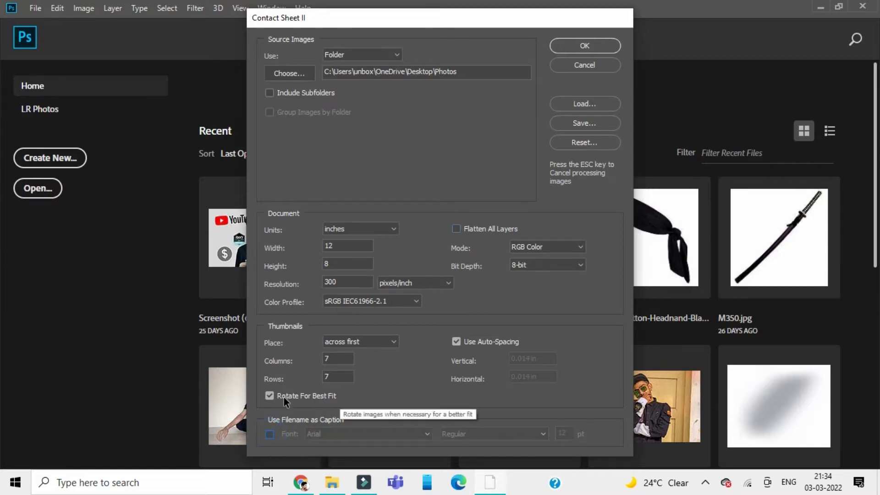
click(595, 48)
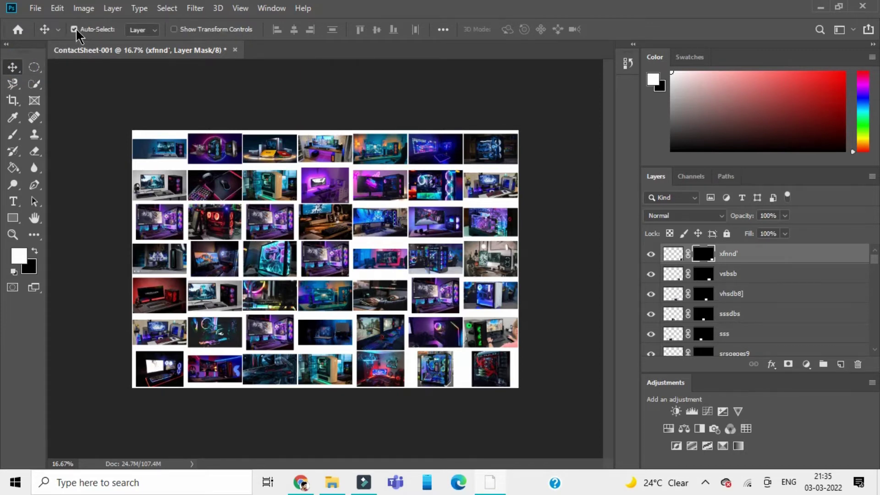
Step: Unlink layer 83ioljw from its mask and scale the top-left photo up to about 228%
click(163, 149)
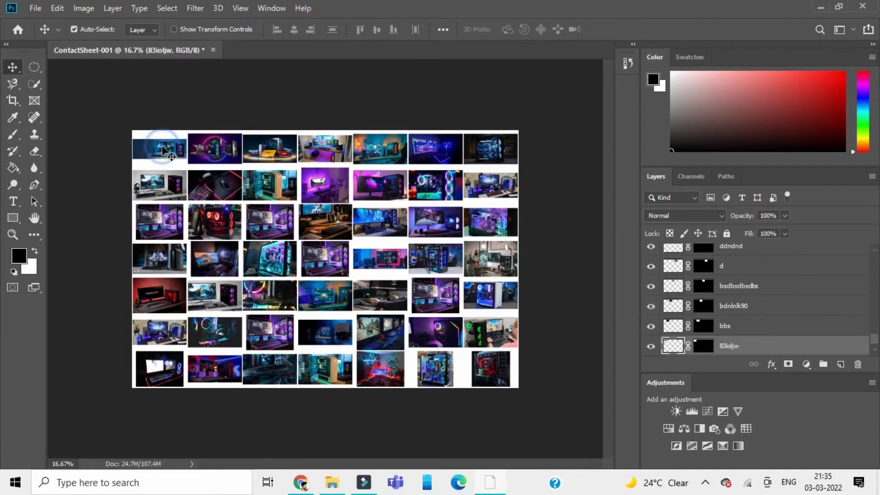
click(687, 346)
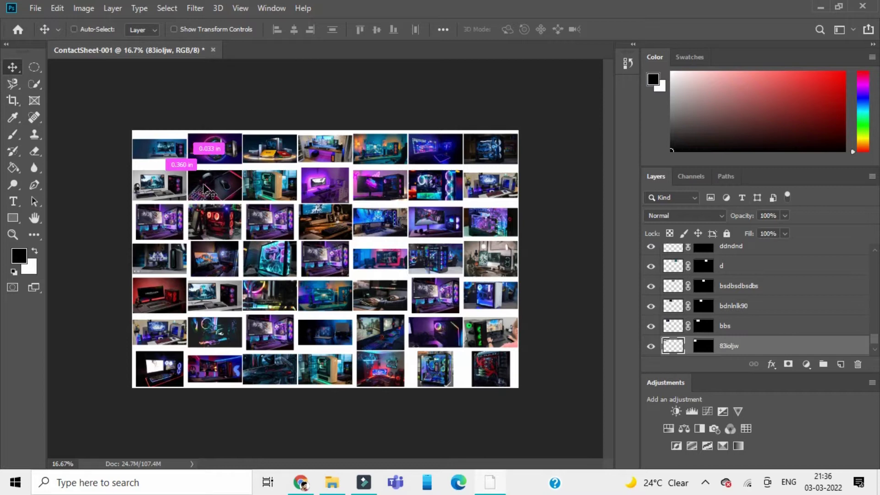
key(ctrl+t)
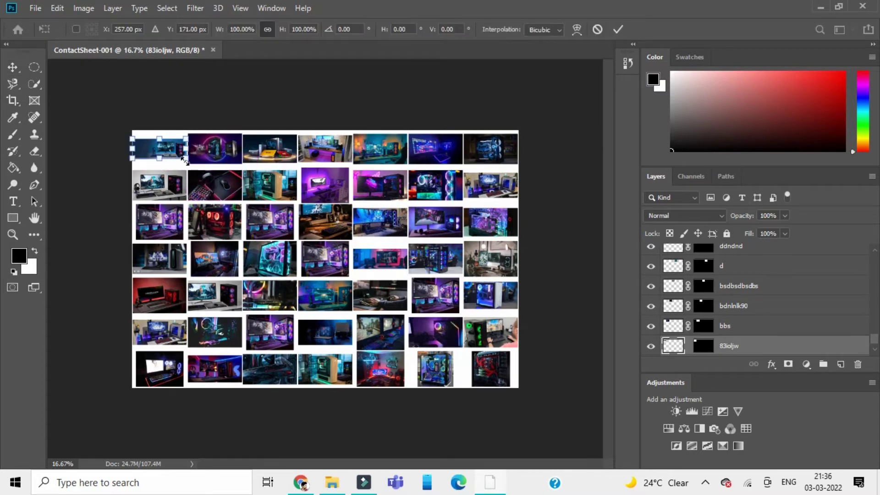
drag(187, 159, 223, 171)
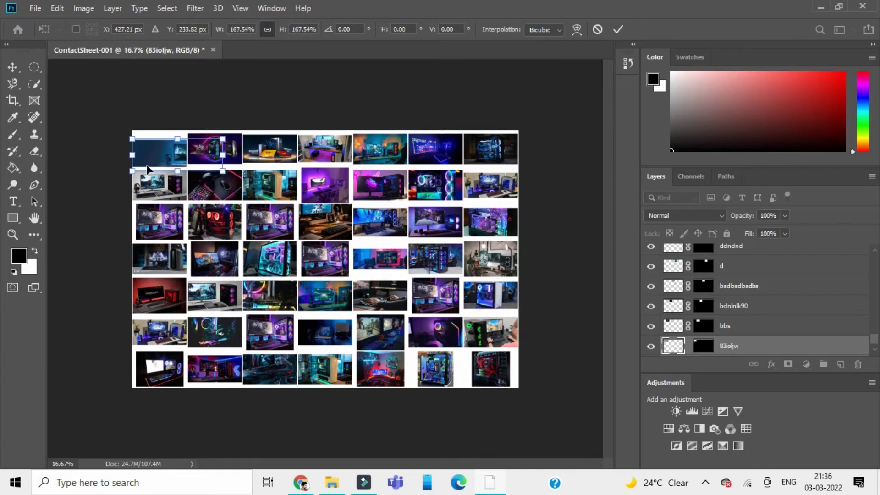
drag(131, 137, 99, 127)
Step: Nudge the enlarged photo toward the top-left, trim it to about 217%, and commit
drag(168, 151, 160, 151)
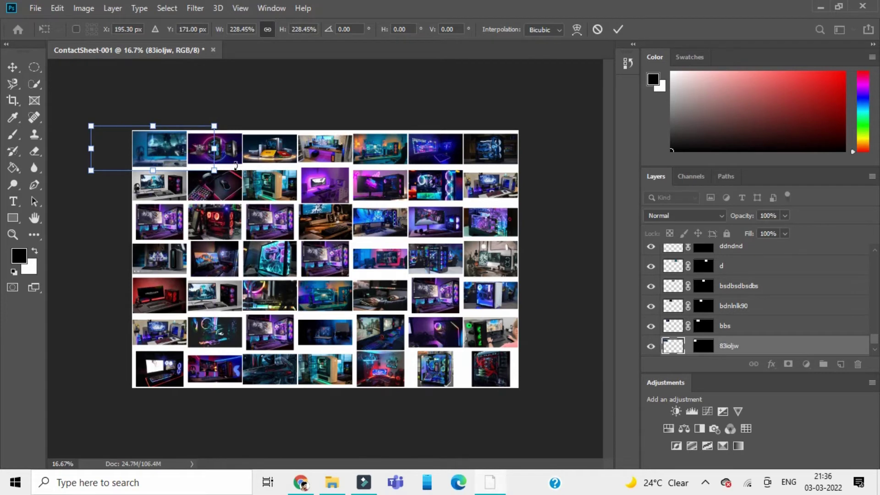
key(shift+Left)
key(shift+Left)
key(shift+Left)
key(Up)
key(Up)
key(Up)
key(Up)
key(Up)
key(Up)
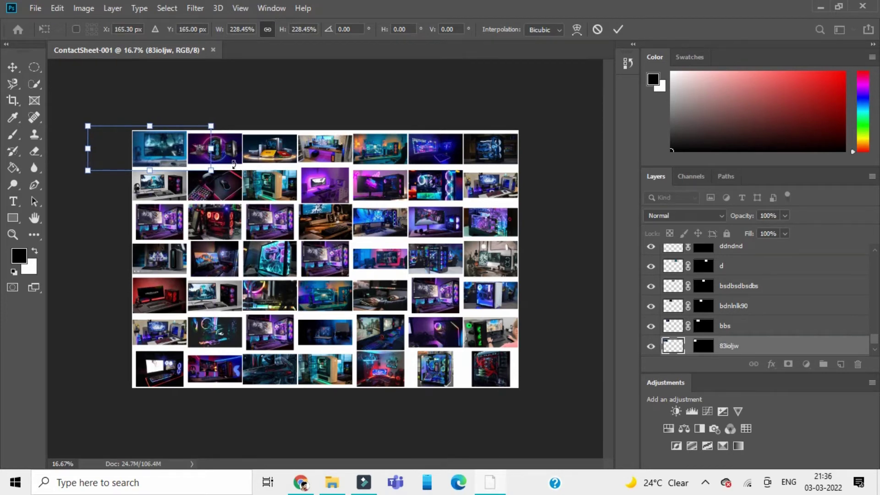
key(Down)
key(Down)
key(Down)
key(Down)
key(Down)
key(Down)
drag(87, 170, 94, 169)
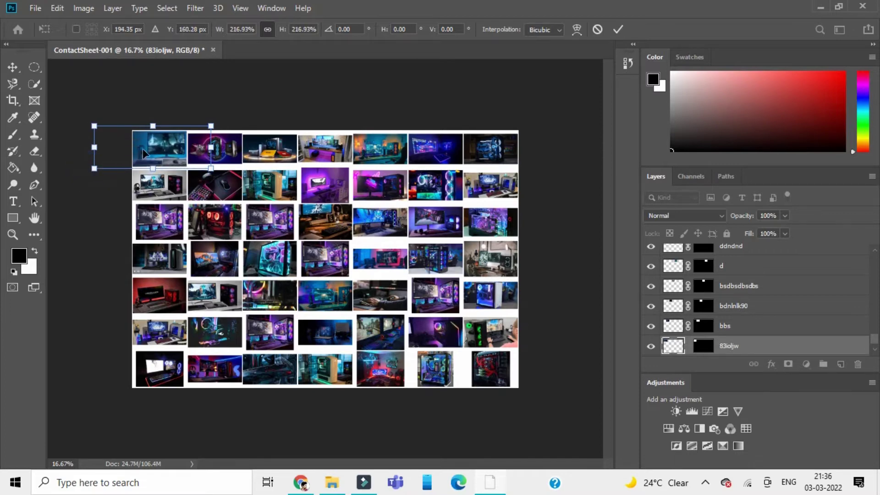
drag(144, 153, 143, 153)
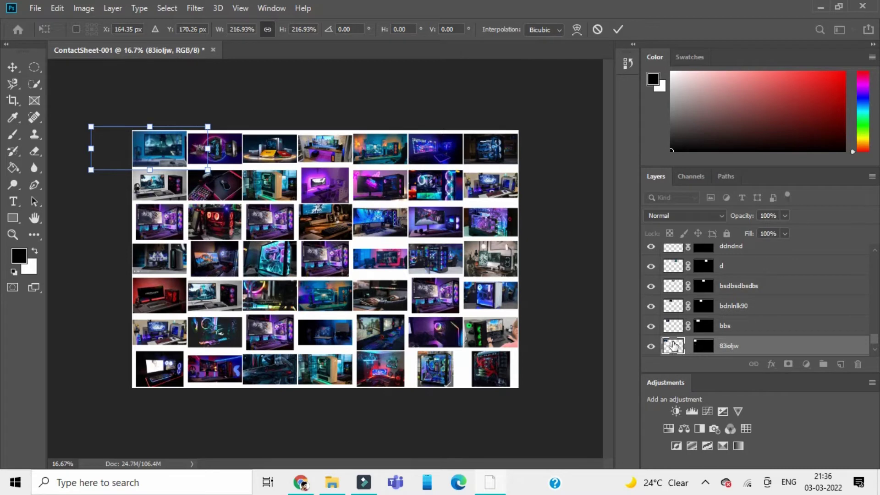
key(Return)
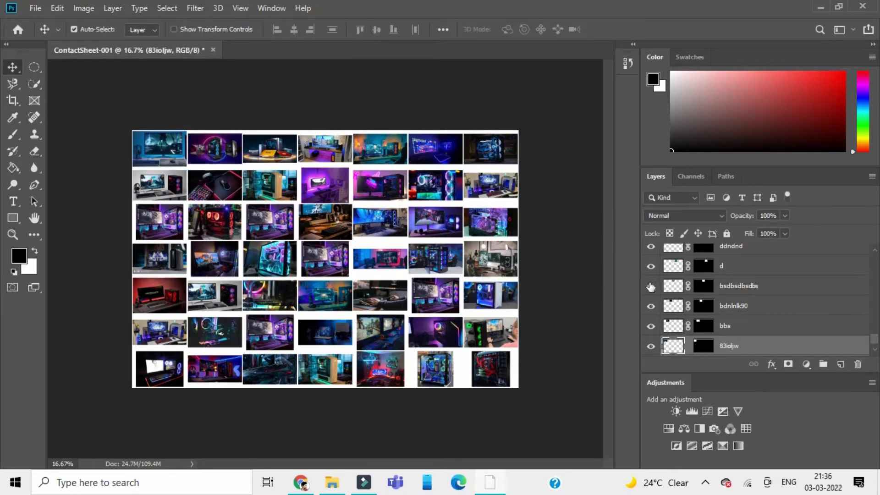
Step: Unlink the bbs thumbnail's mask and enlarge the purple thumbnail in row 2
click(219, 150)
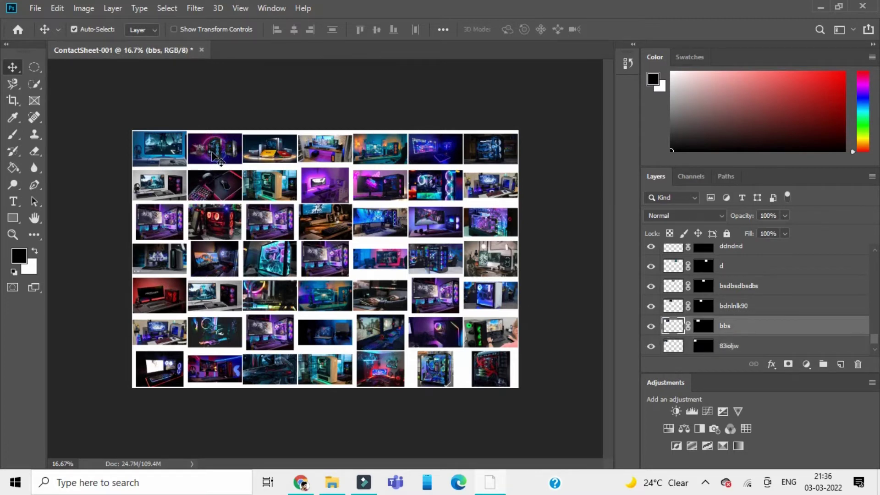
click(686, 326)
key(t)
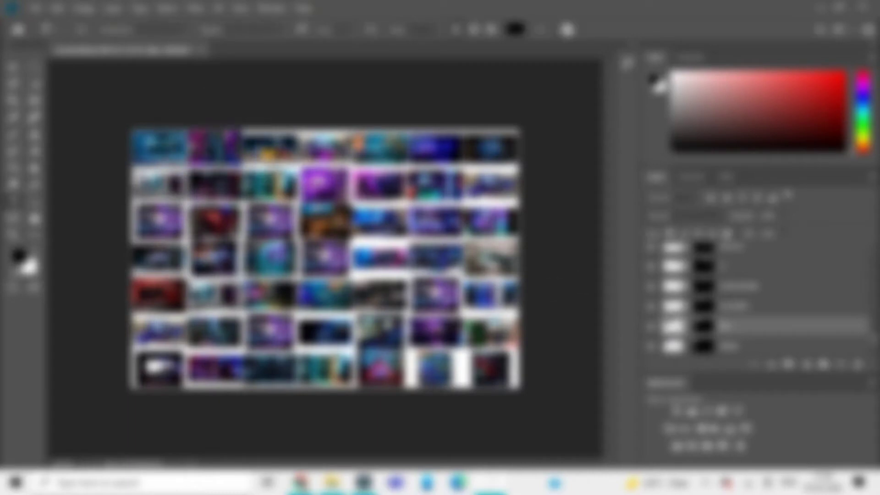
key(v)
click(270, 167)
click(295, 134)
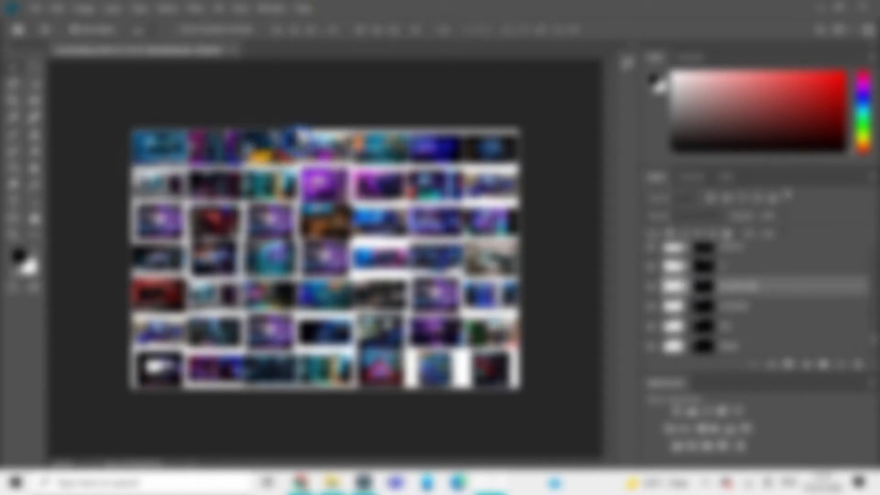
key(ctrl+bracketright)
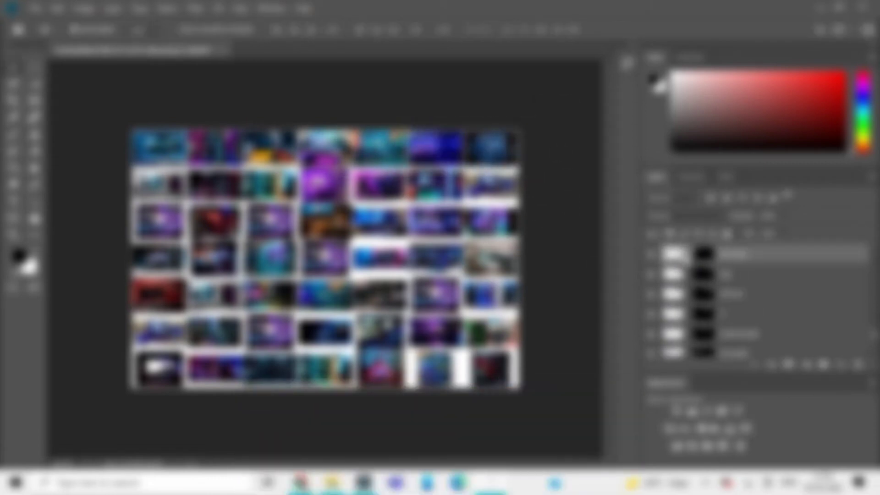
Step: Enlarge the gf thumbnail near the lower right of the sheet
key(ctrl+j)
key(ctrl+t)
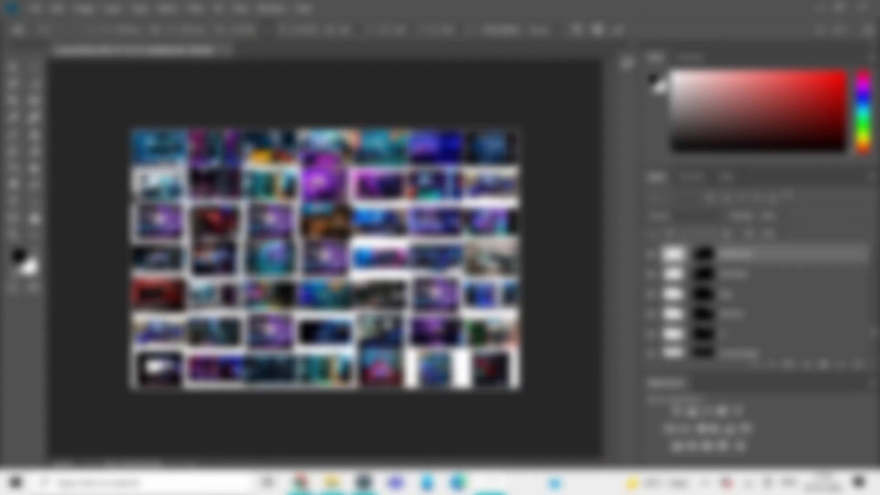
drag(211, 165, 147, 214)
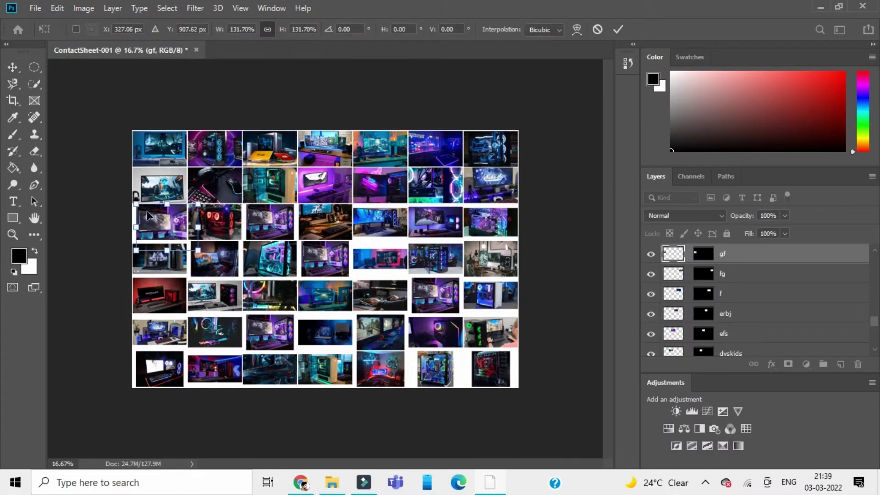
key(Return)
Step: Resize the row 3 thumbnails in columns 3 to 5, column 5 to about 125%
click(271, 221)
key(ctrl+t)
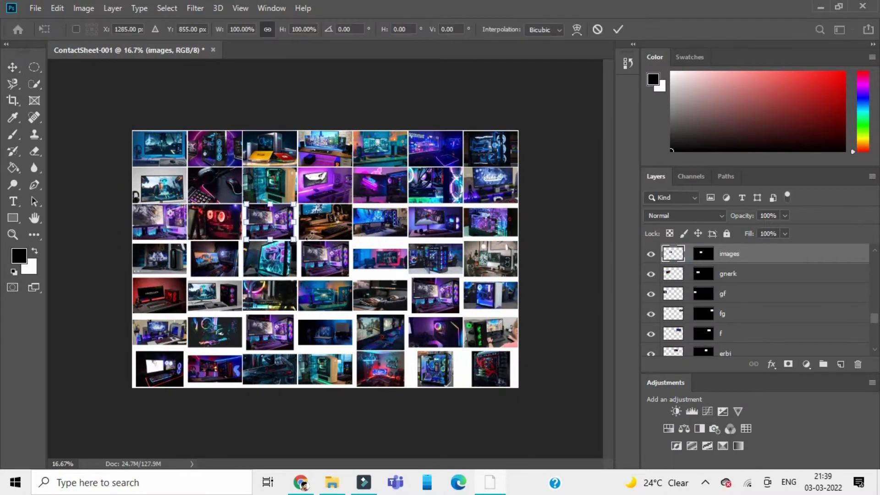
key(Return)
click(328, 237)
key(ctrl+t)
key(Return)
click(376, 222)
key(ctrl+t)
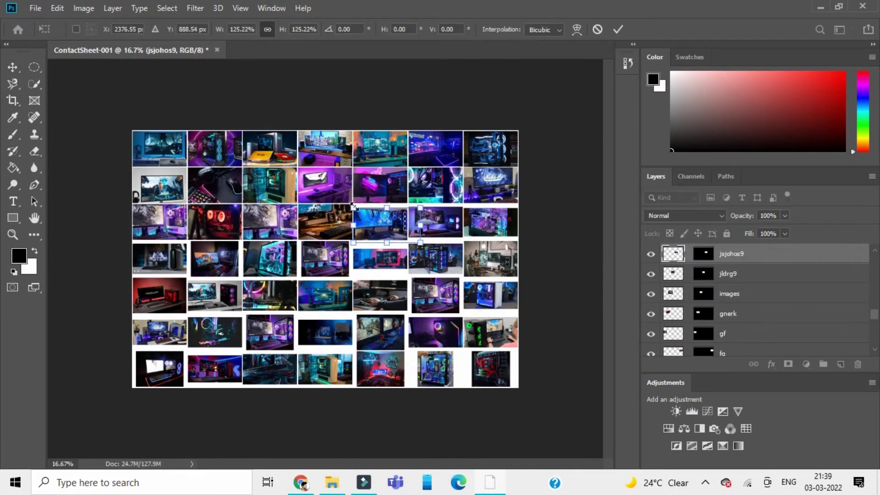
key(Return)
Step: Enlarge the row 3 thumbnails in columns 6 (kdskds) and 7
click(458, 233)
key(ctrl+t)
key(Return)
click(459, 235)
key(ctrl+t)
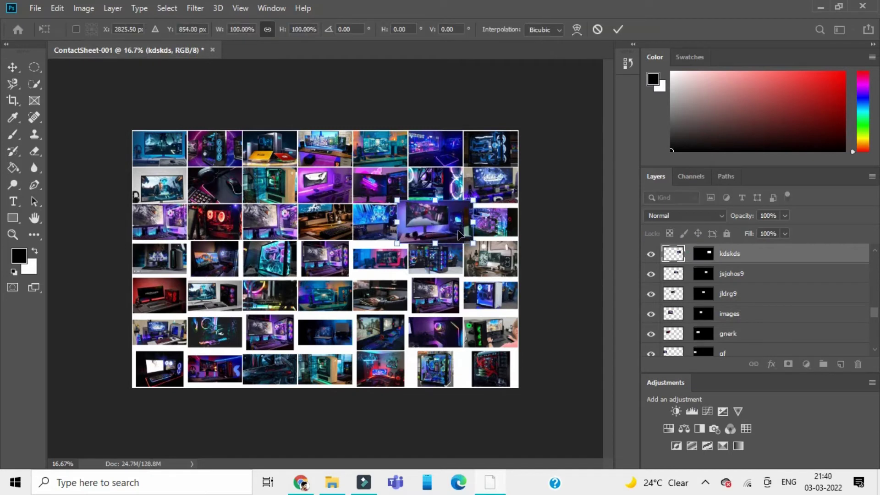
key(Return)
click(494, 222)
key(ctrl+t)
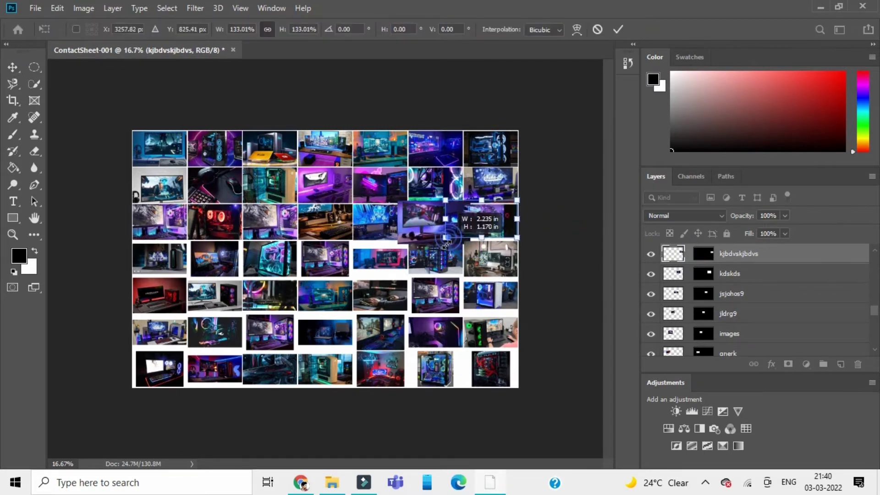
key(Return)
Step: Enlarge the shs thumbnail in row 4
click(158, 259)
key(ctrl+t)
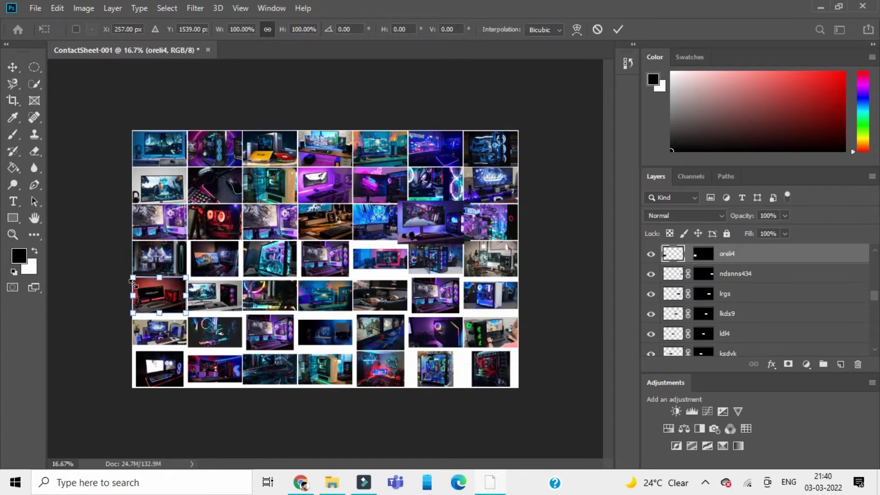
key(Return)
key(ctrl+t)
key(Return)
Step: Enlarge the column 2 thumbnails in row 7 (srsgeges9) and row 5
click(214, 368)
key(ctrl+t)
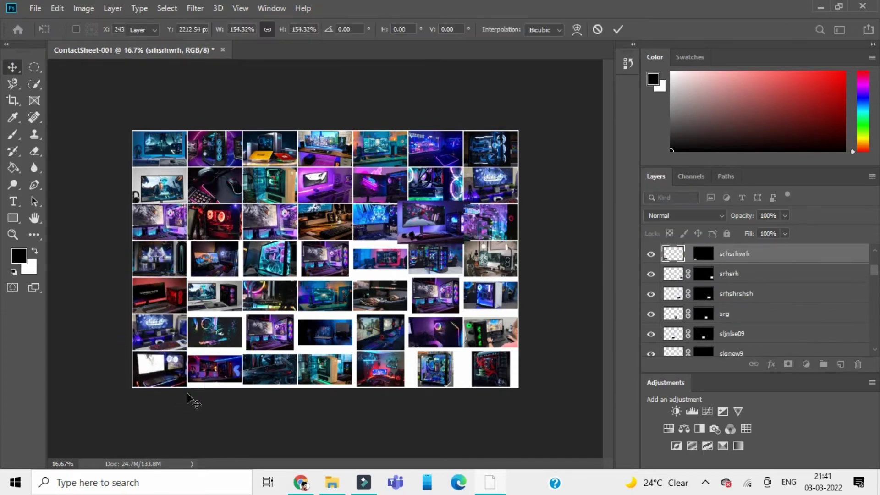
drag(189, 353, 171, 341)
key(Return)
click(215, 295)
key(ctrl+t)
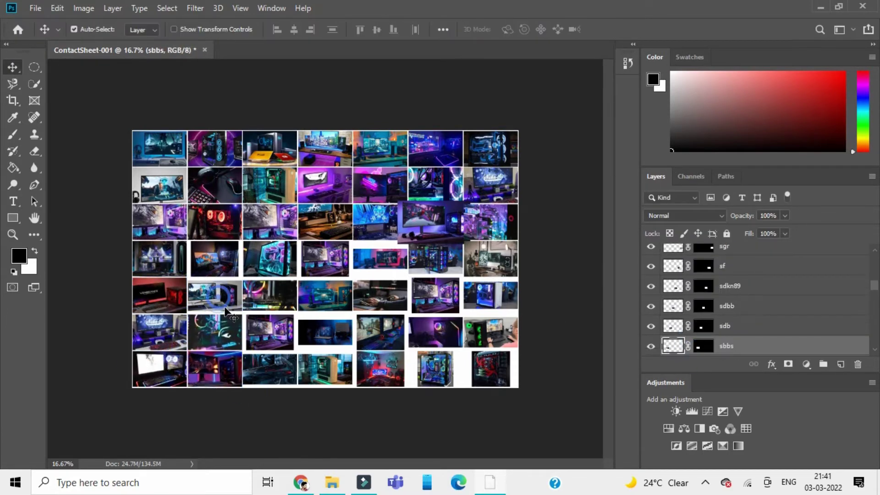
drag(241, 310, 244, 313)
key(Return)
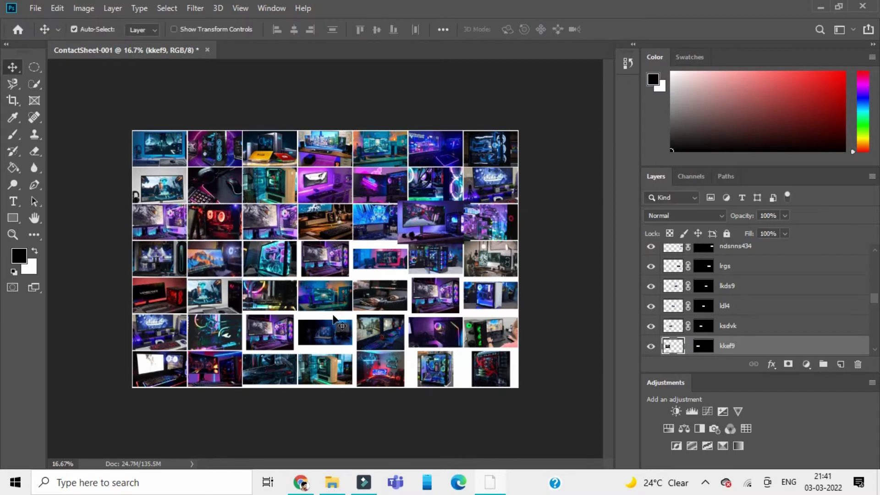
Step: Enlarge the column 3, row 6 thumbnail and stretch the sssdbs thumbnail down-right
click(273, 329)
key(ctrl+t)
key(Return)
drag(293, 350, 353, 385)
click(268, 375)
key(ctrl+t)
drag(312, 361, 444, 385)
Step: Commit the sssdbs resize and scale up the remaining thumbnails toward the right of rows 3–4
key(Return)
click(491, 335)
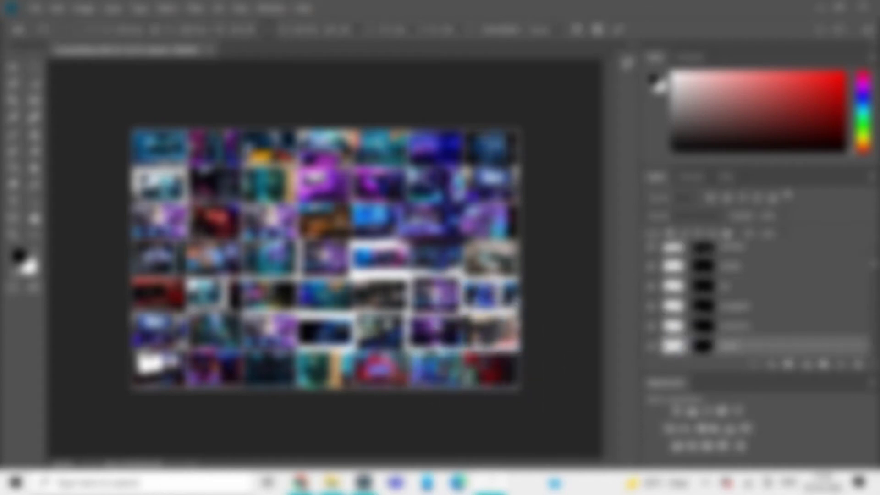
key(ctrl+t)
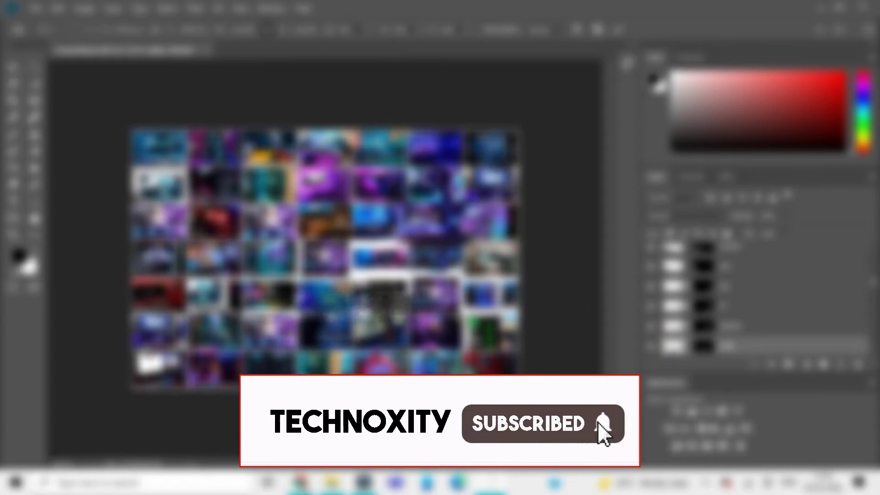
key(Return)
key(ctrl+t)
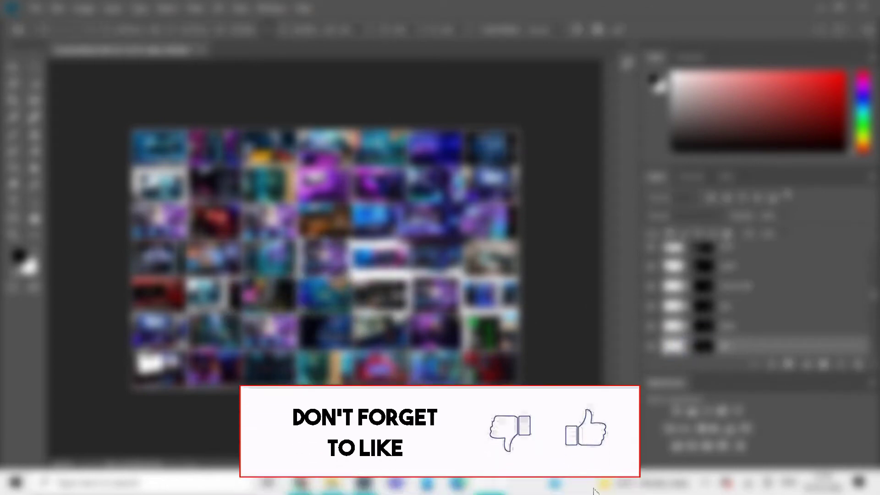
key(Return)
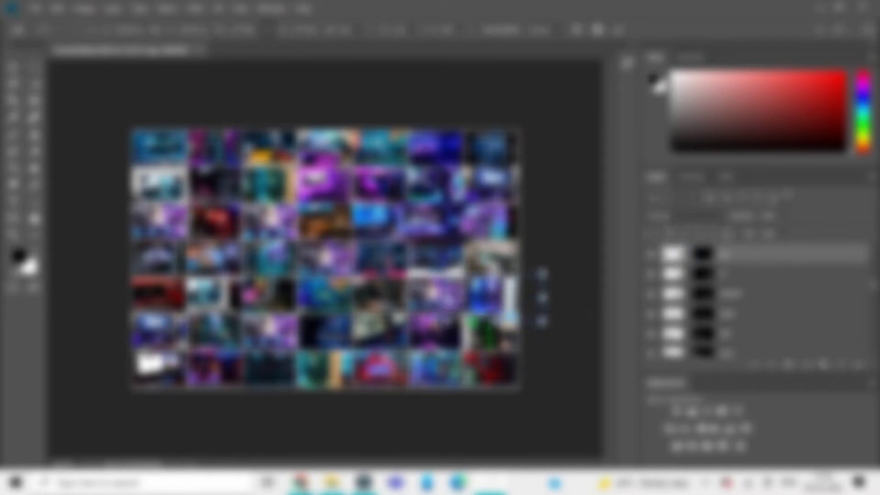
key(ctrl+v)
key(ctrl+t)
key(Return)
key(ctrl+v)
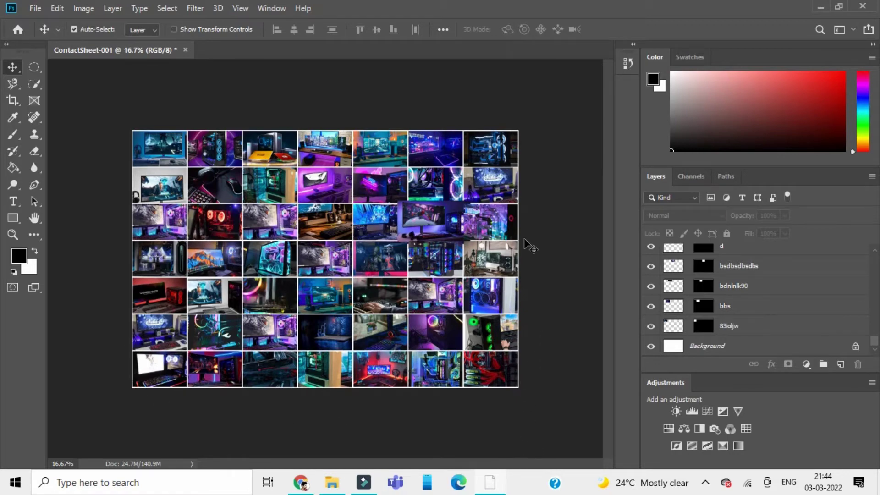
Step: Select the topmost thumbnail layer xfnnd' and switch to the rectangular marquee
scroll(504, 318, up, 2)
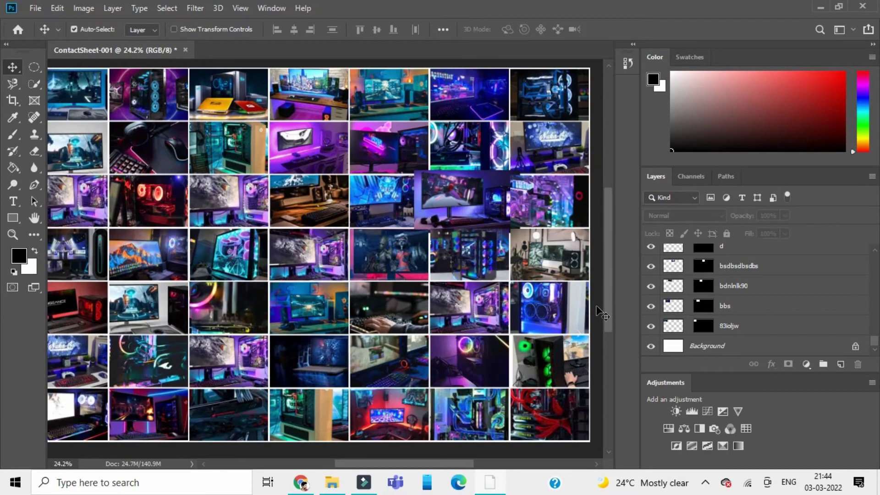
scroll(415, 390, down, 2)
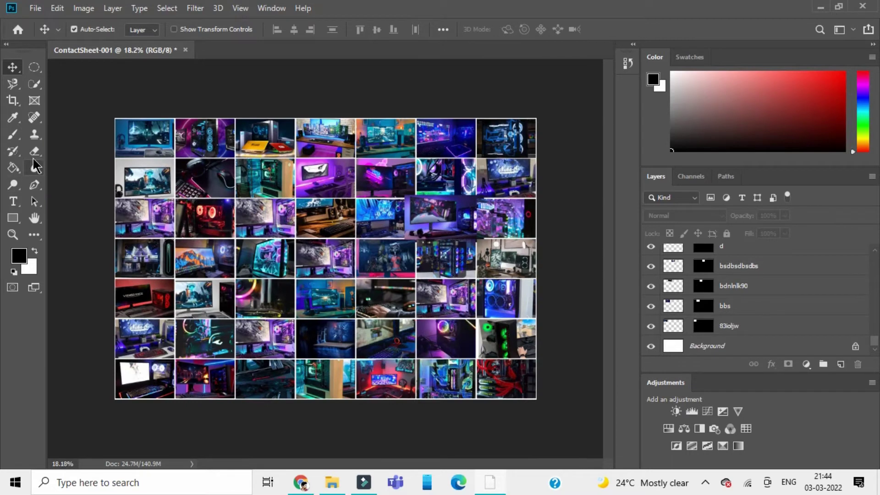
scroll(664, 266, up, 10)
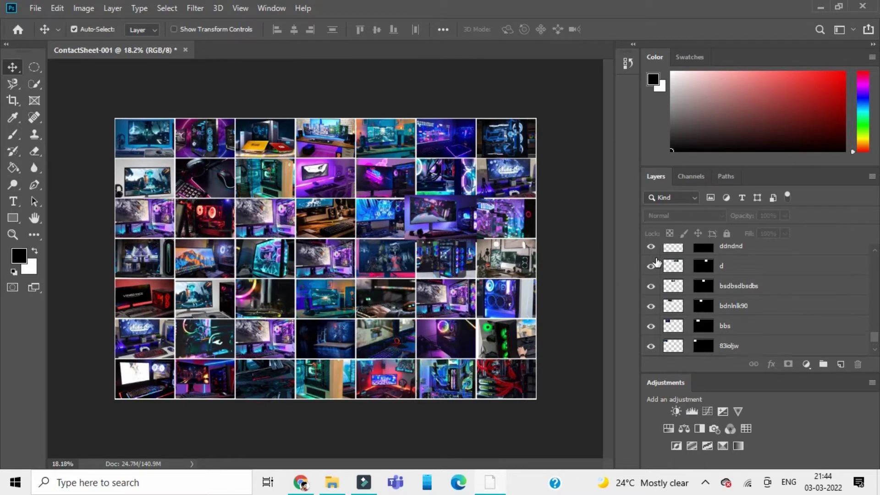
scroll(658, 273, up, 3)
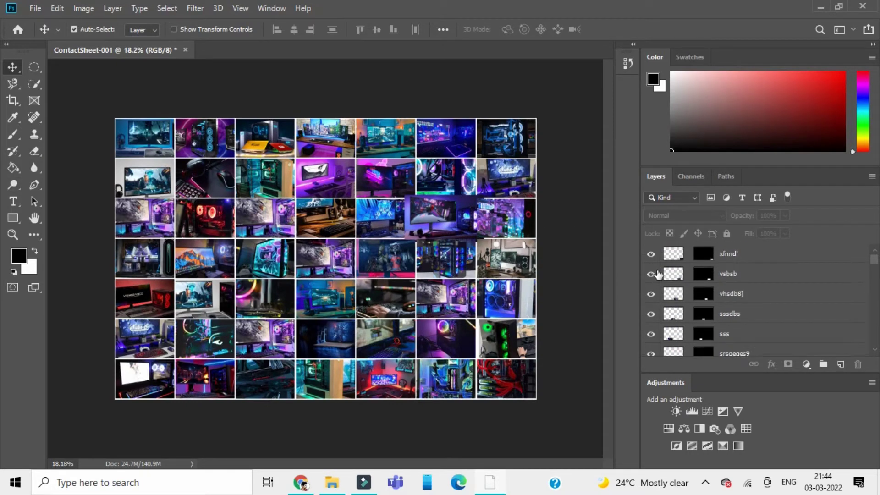
click(666, 257)
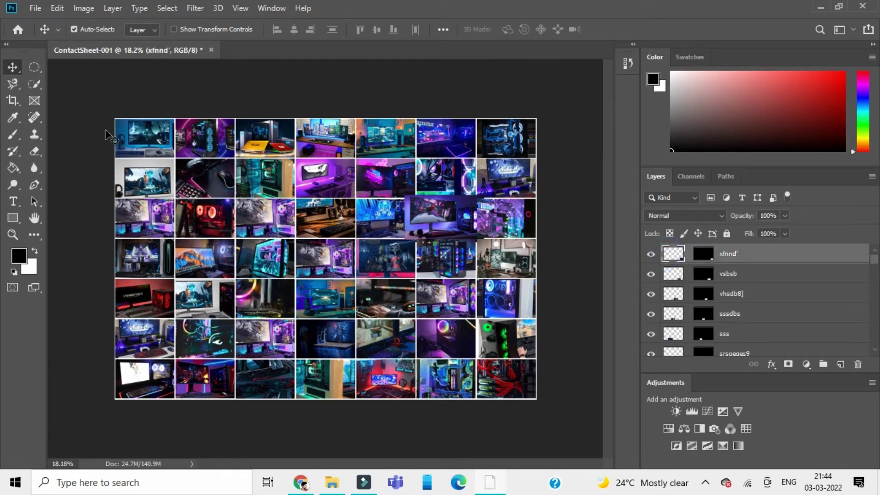
click(33, 68)
right_click(33, 69)
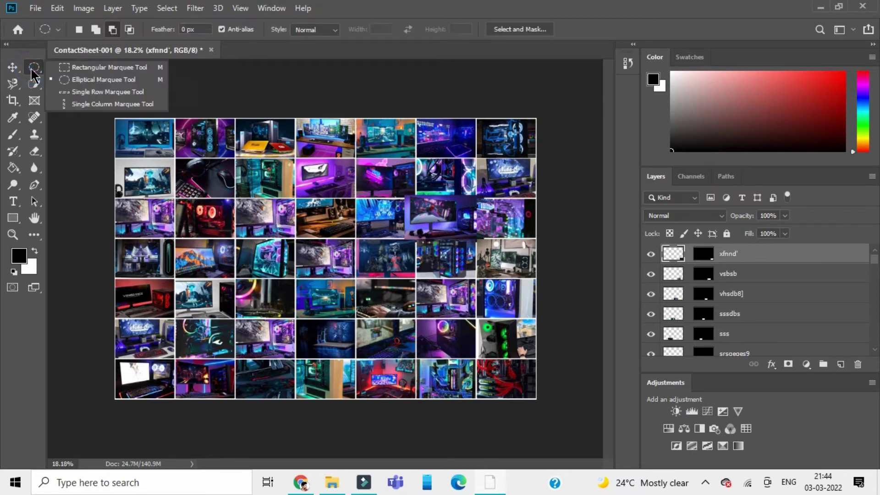
click(76, 67)
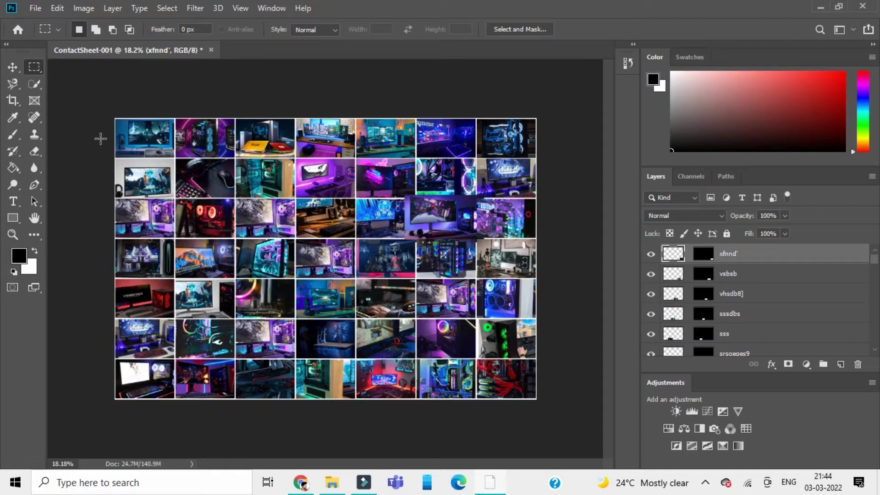
Step: Brush a Quick Selection across the contact sheet, then deselect with Ctrl+D
click(33, 87)
right_click(33, 88)
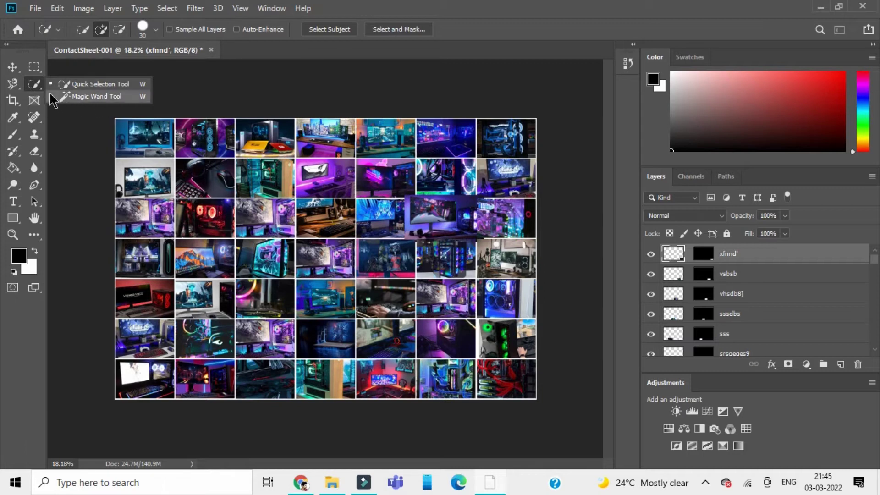
click(118, 138)
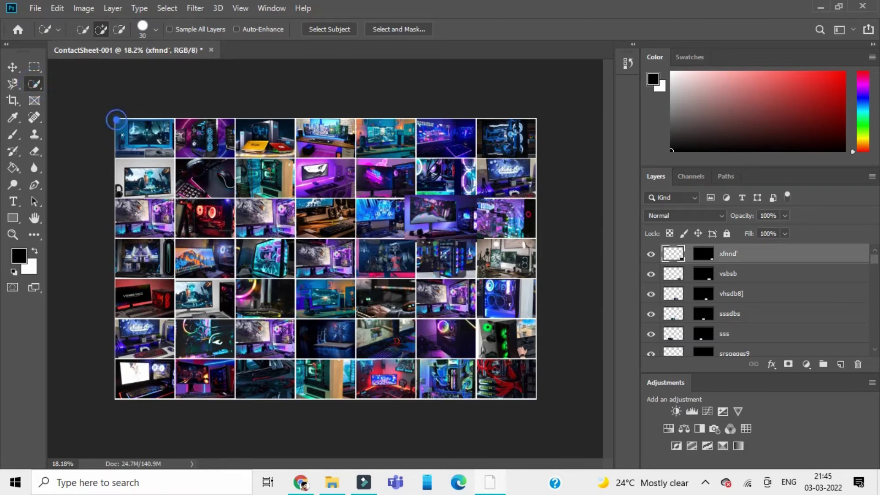
mouse_move(117, 120)
mouse_down()
mouse_move(126, 158)
mouse_move(151, 178)
mouse_move(201, 254)
mouse_move(467, 422)
mouse_up()
drag(535, 396, 515, 386)
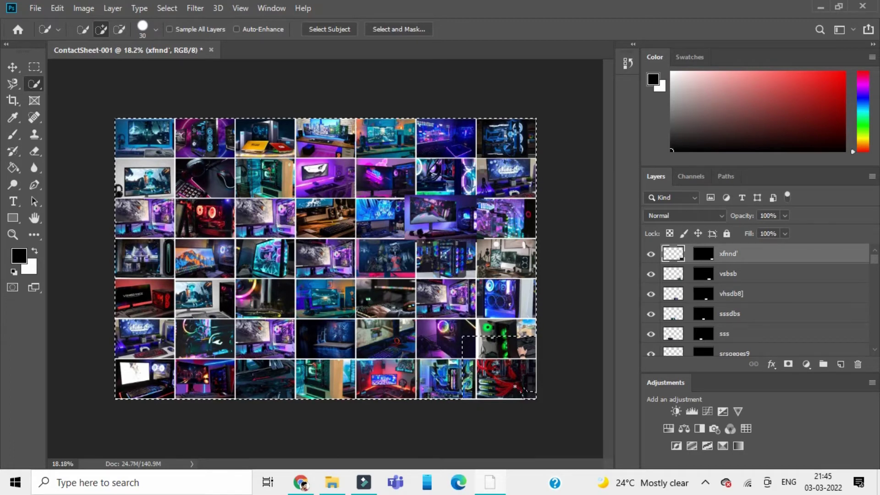
key(ctrl+d)
Step: Define the contact sheet as a pattern named 'Photo mosaic'
click(57, 8)
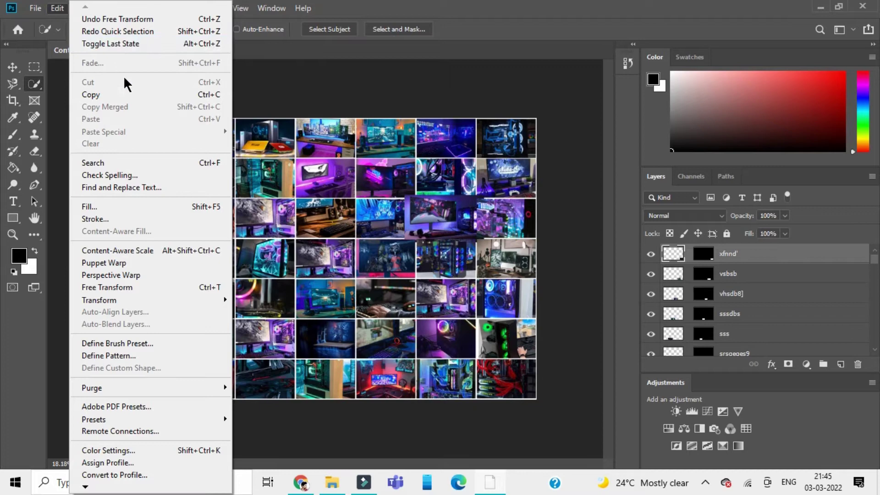
click(123, 356)
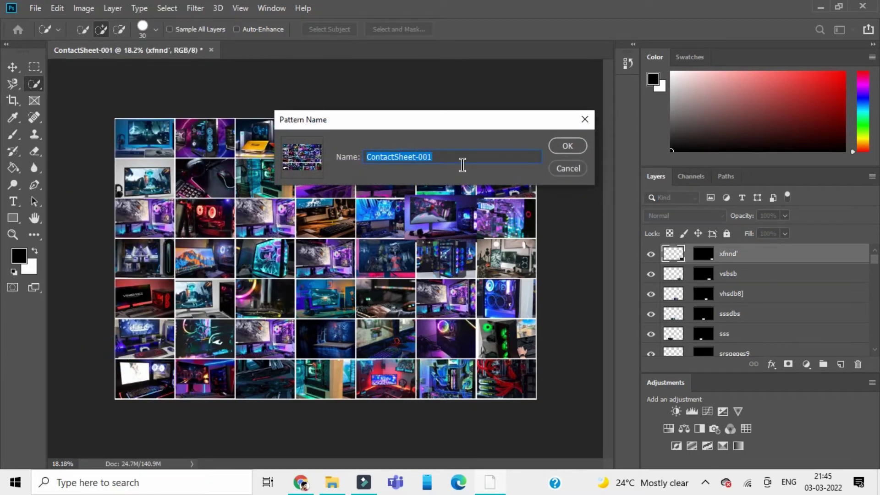
text(Photo mosaic)
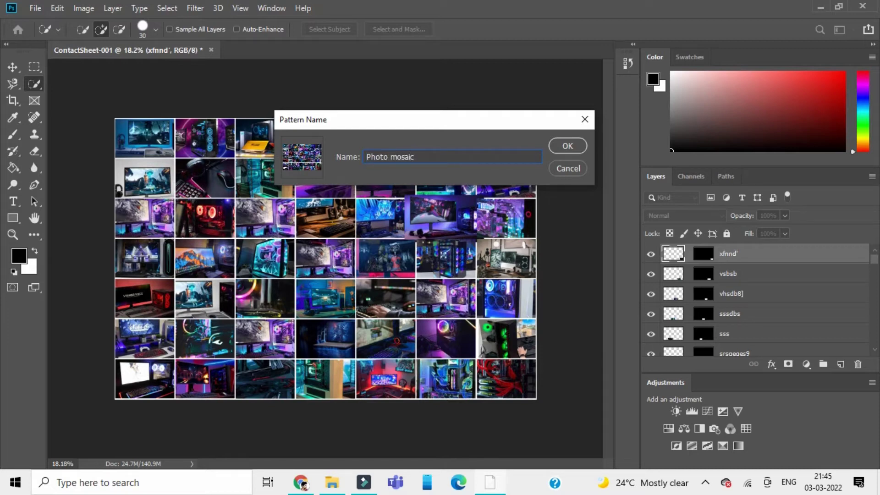
click(559, 151)
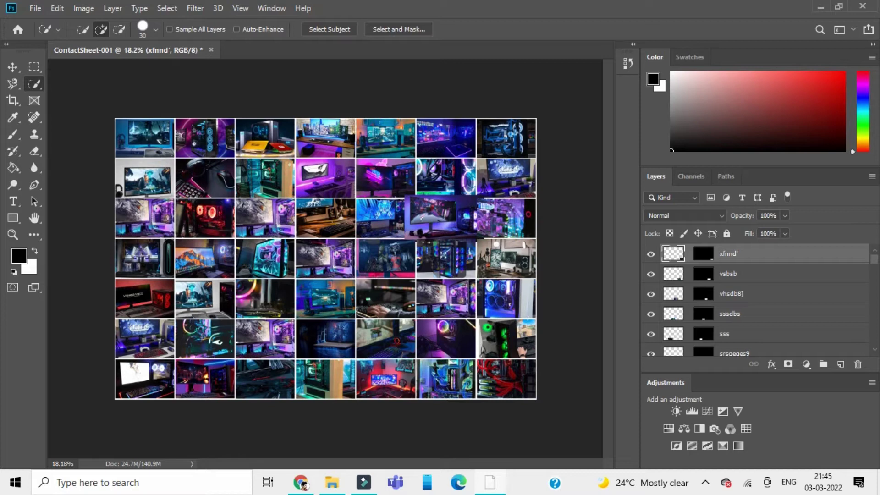
click(12, 67)
Step: Open 'WhatsApp Image 2022-03-03 at 9.19.47 PM.jpeg' from the Downloads folder
click(35, 10)
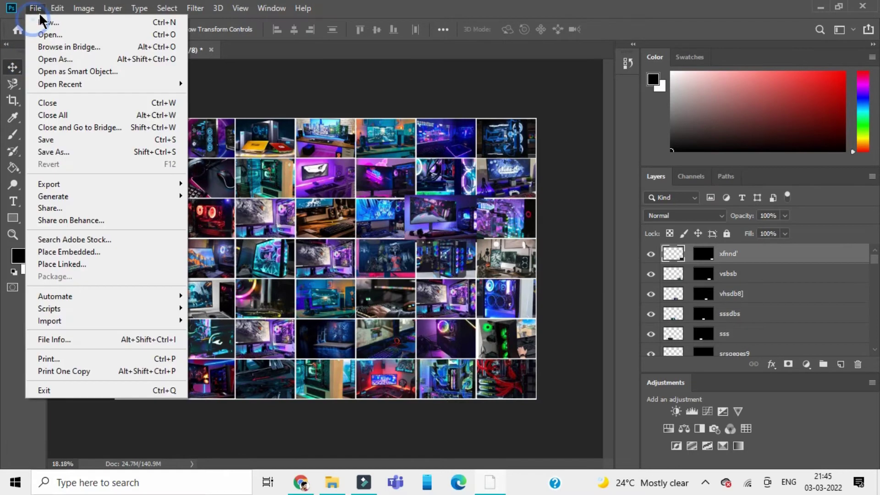
click(53, 35)
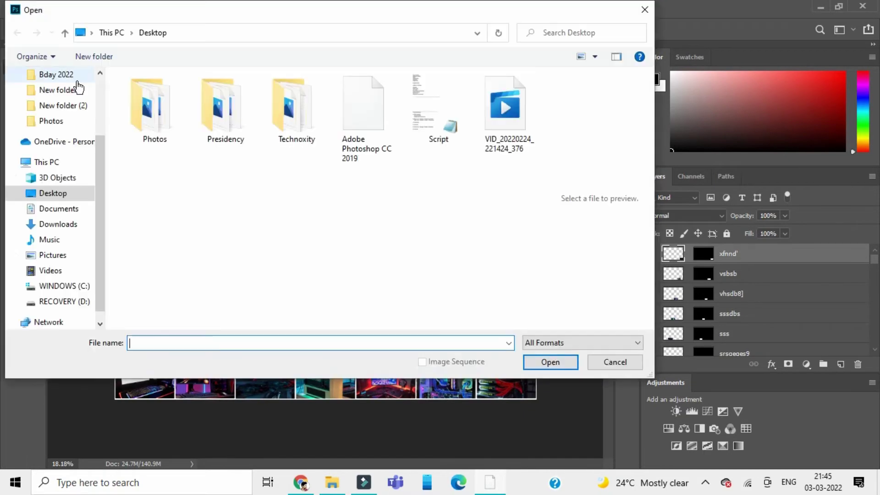
click(63, 224)
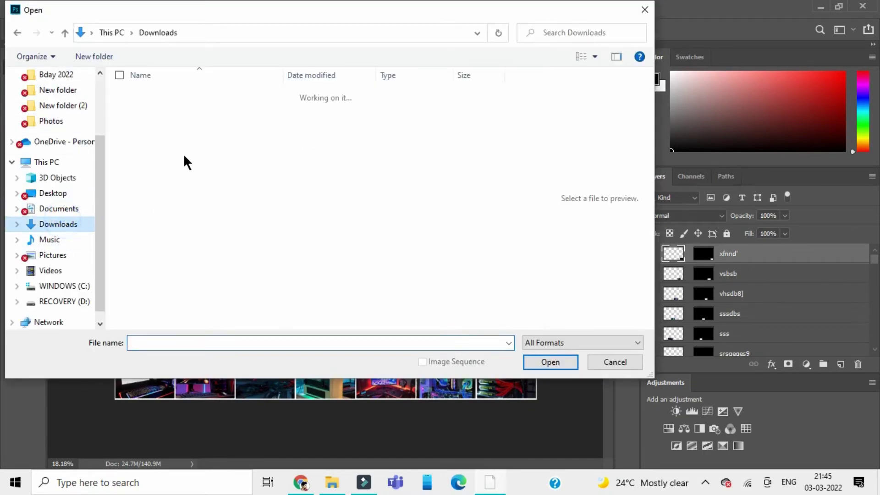
click(169, 112)
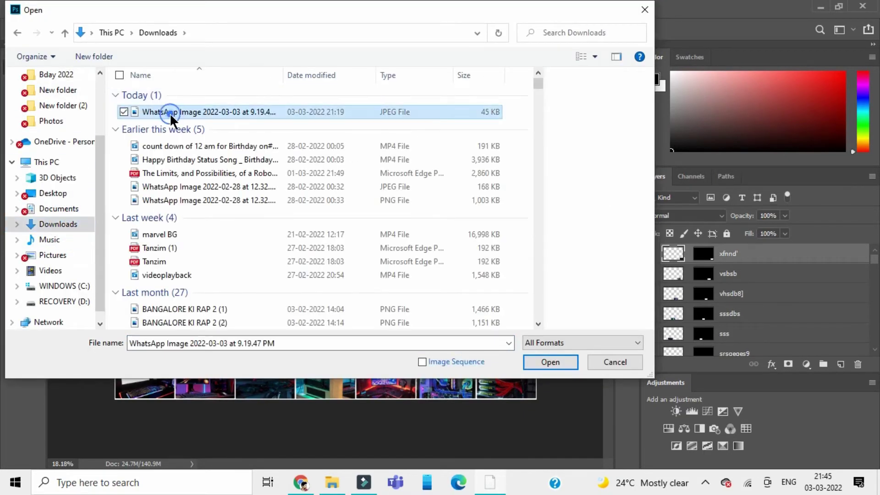
click(549, 362)
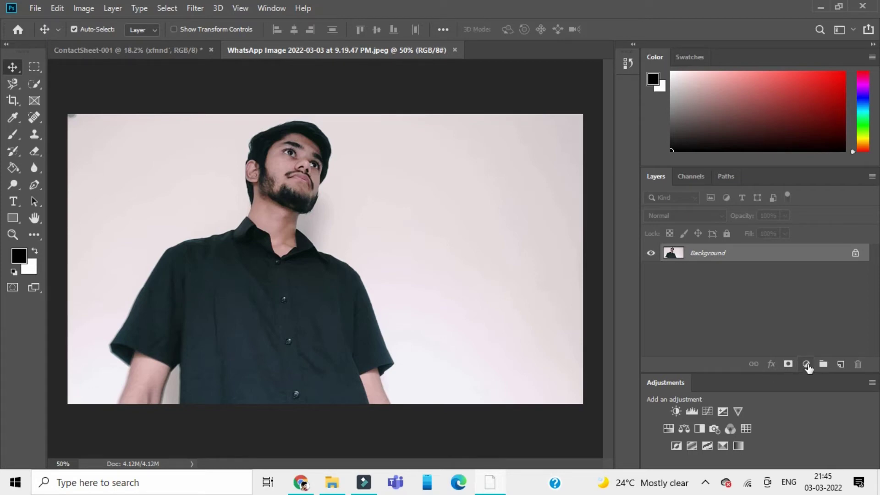
Step: Add a Pattern Fill layer over the portrait with the Photo mosaic pattern at 15% scale
click(806, 364)
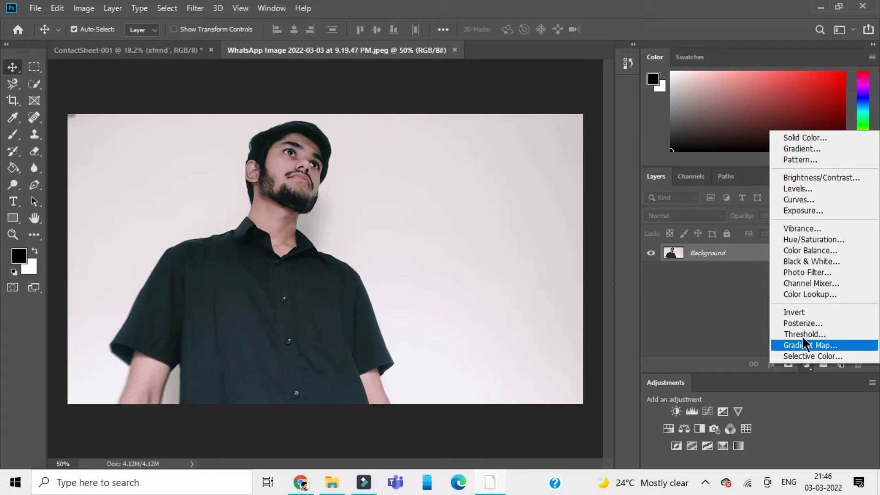
click(804, 159)
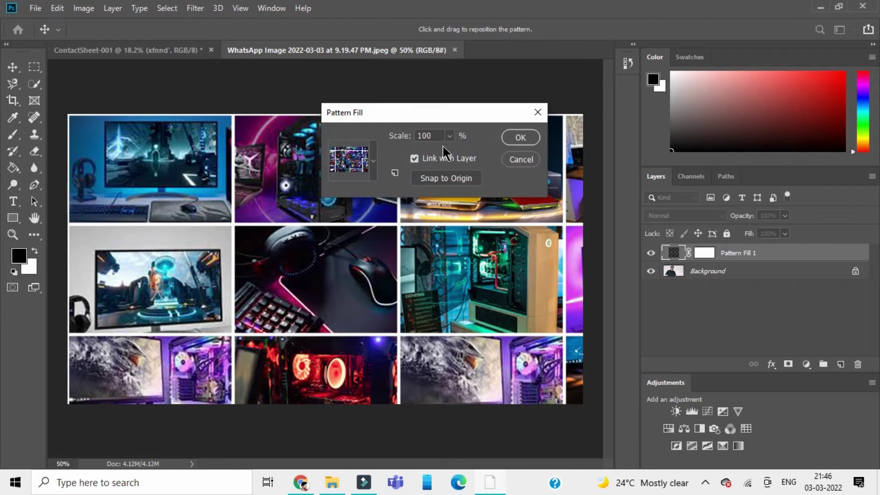
click(449, 136)
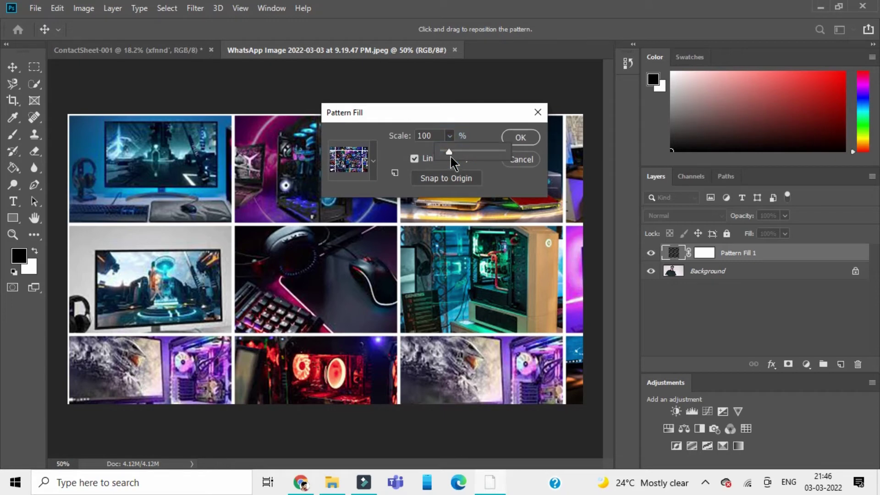
drag(446, 152, 447, 153)
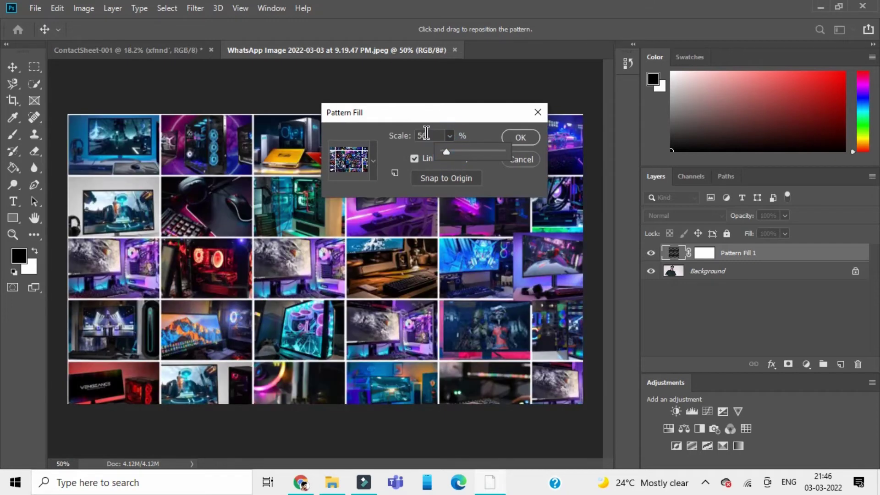
text(30)
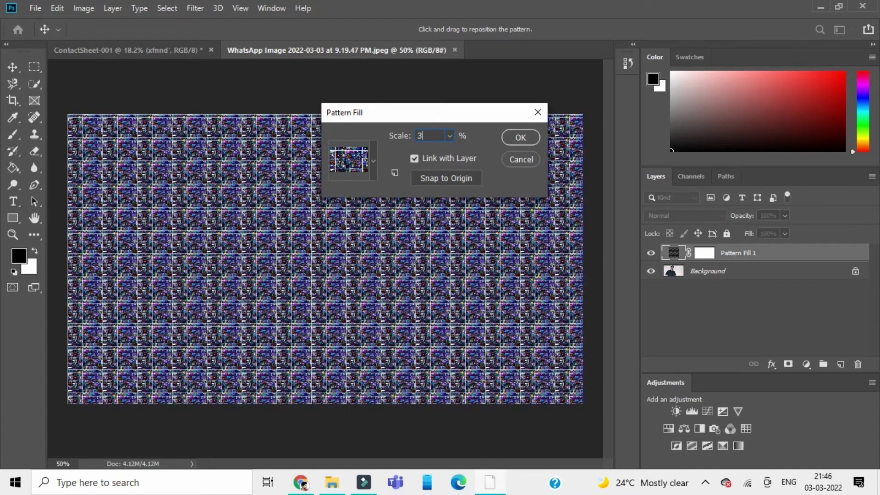
key(BackSpace)
key(BackSpace)
text(20)
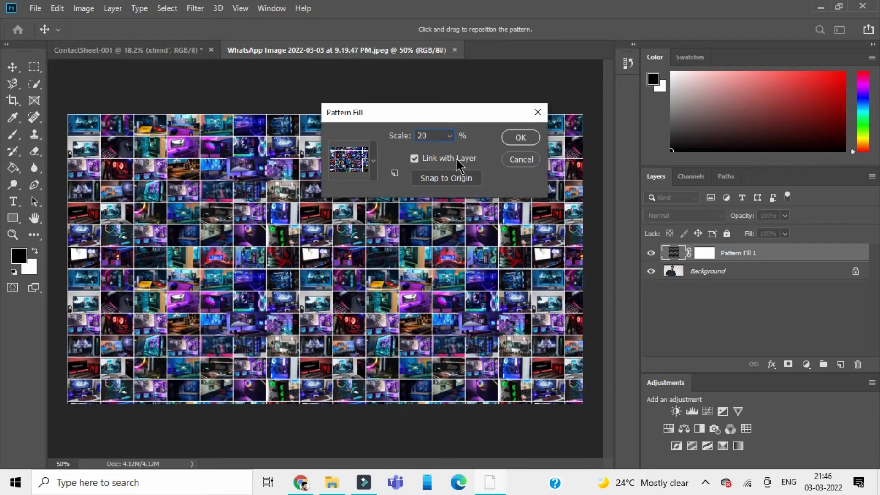
key(BackSpace)
key(BackSpace)
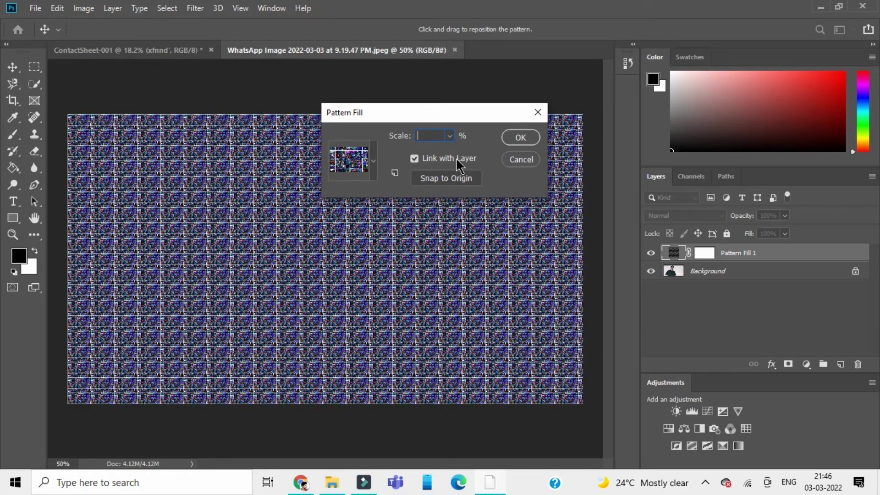
text(15)
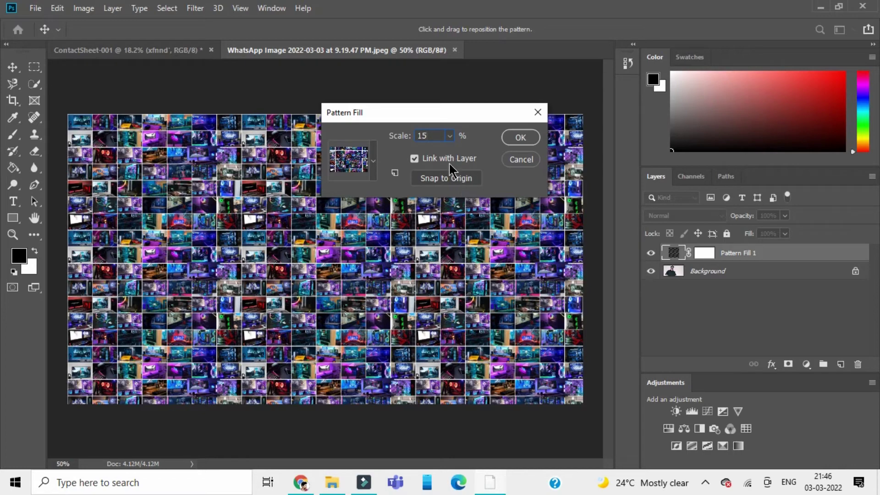
click(520, 137)
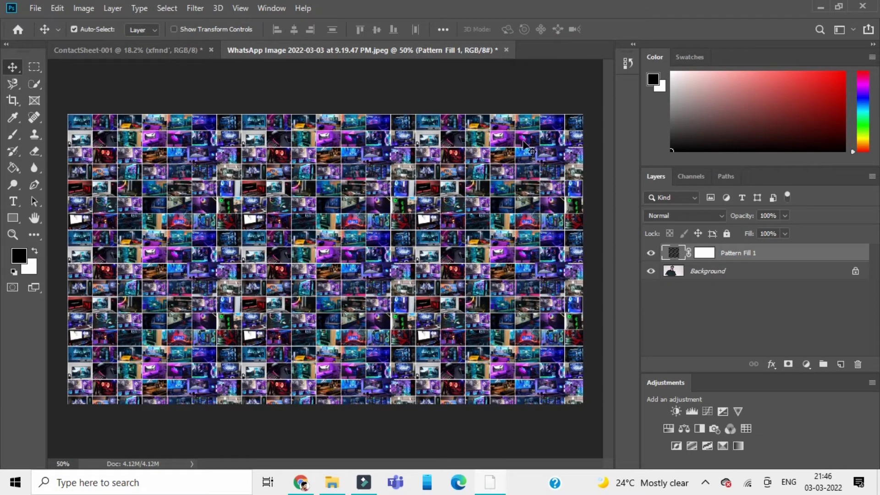
Step: Select the Pattern Fill 1 layer above the Background in the Layers panel
click(705, 273)
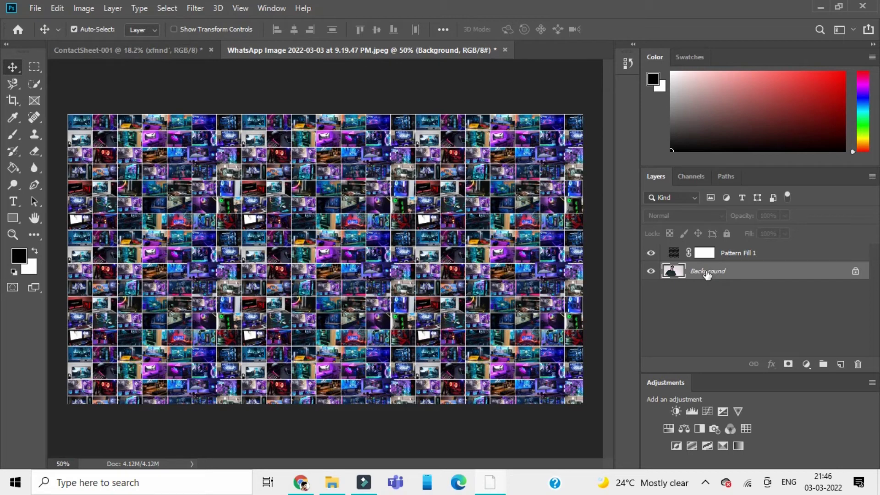
right_click(707, 274)
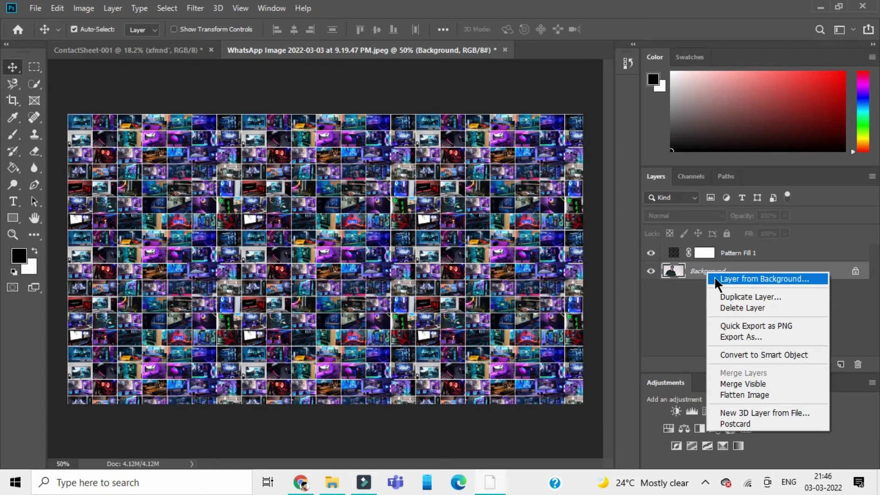
click(678, 295)
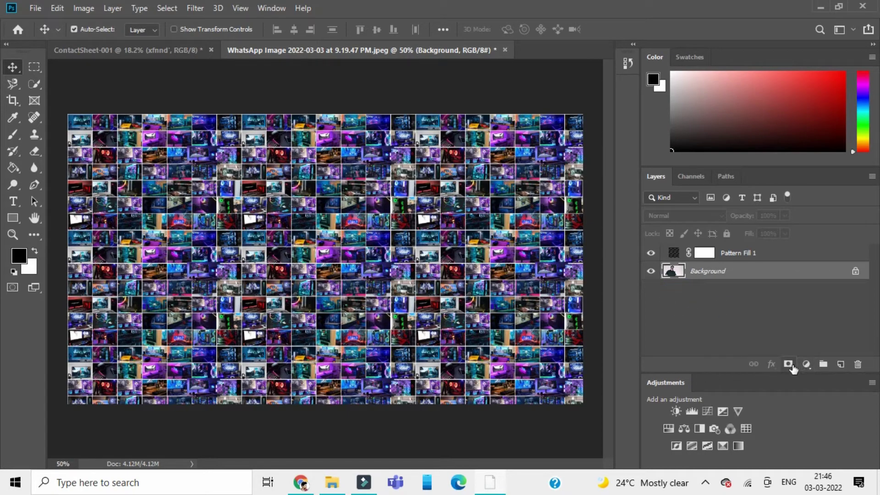
click(805, 364)
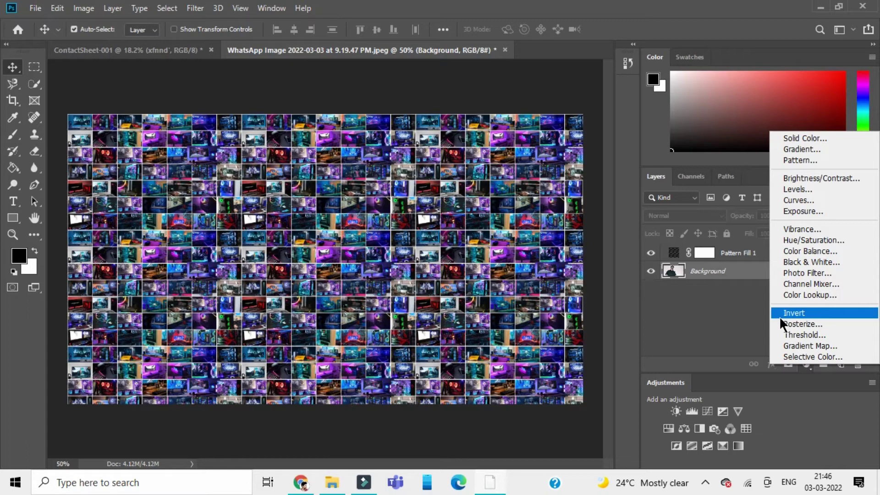
click(719, 314)
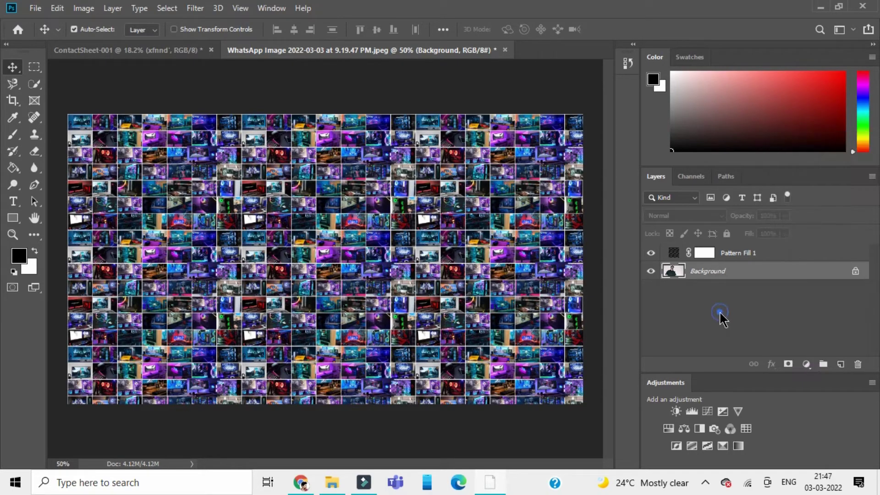
click(713, 278)
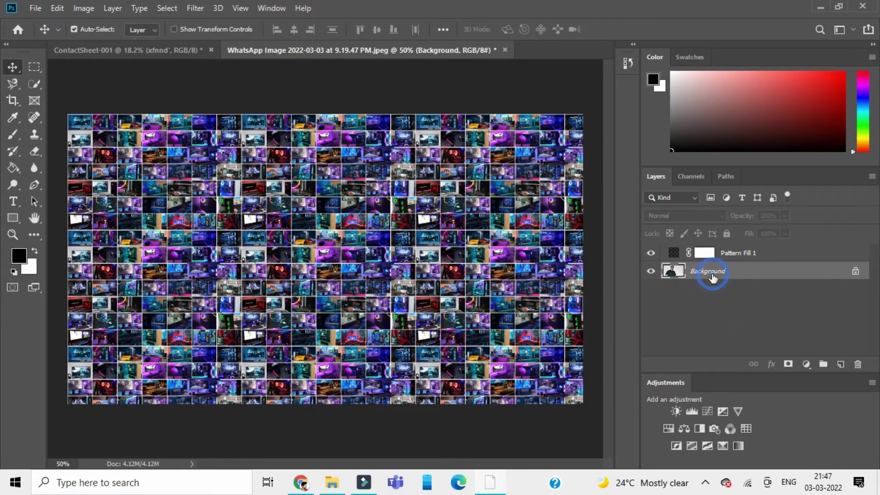
click(743, 253)
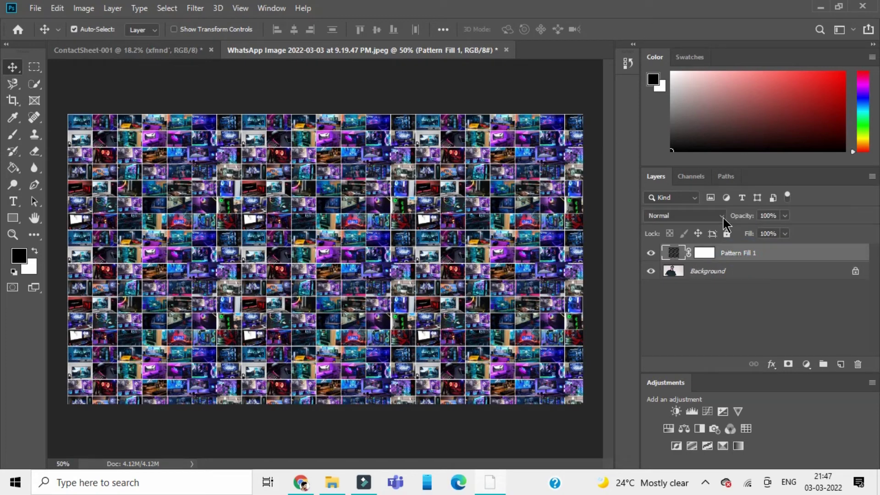
Step: Set the Pattern Fill 1 layer's blend mode to Multiply so the portrait shows through the mosaic
click(721, 216)
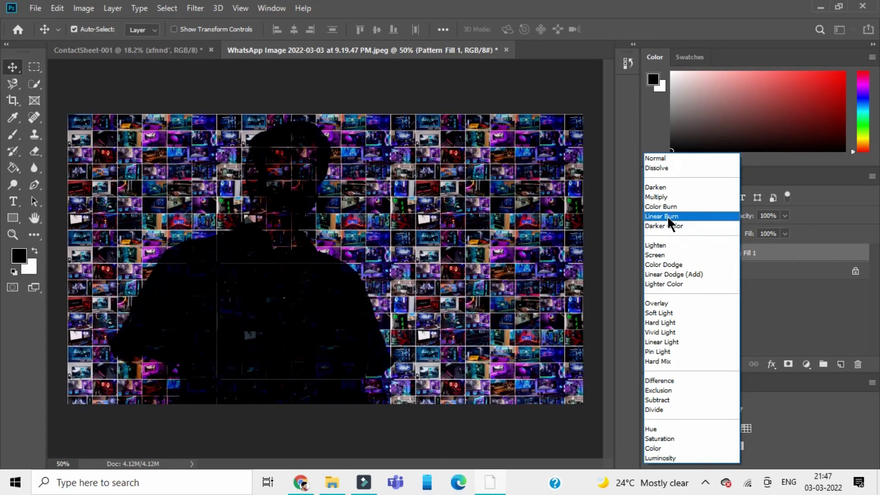
click(669, 196)
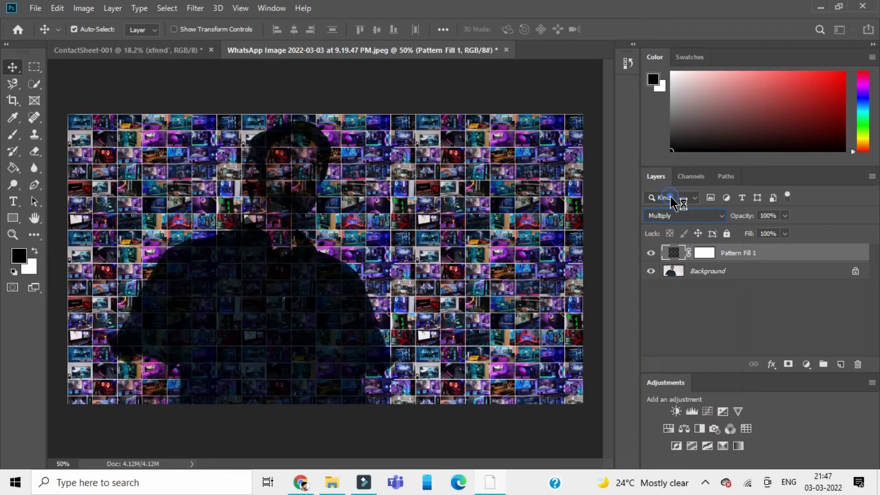
Step: Convert the Background portrait layer into a smart object named Layer 0
right_click(701, 274)
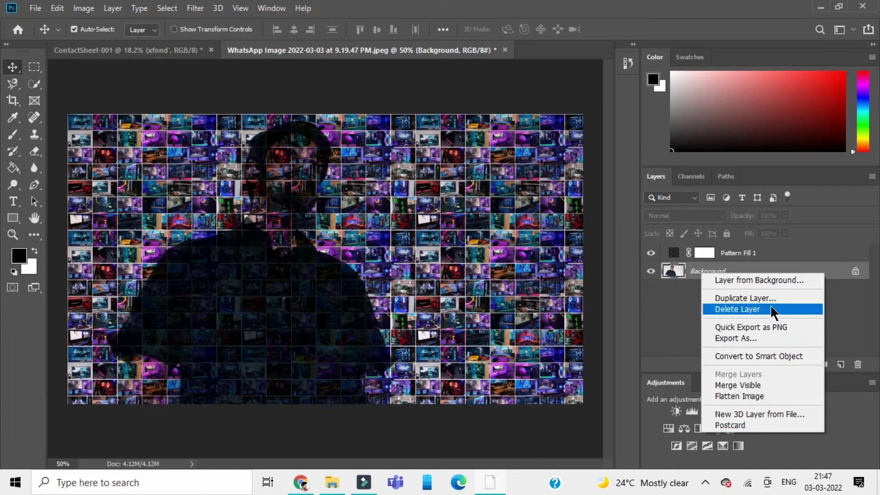
click(770, 358)
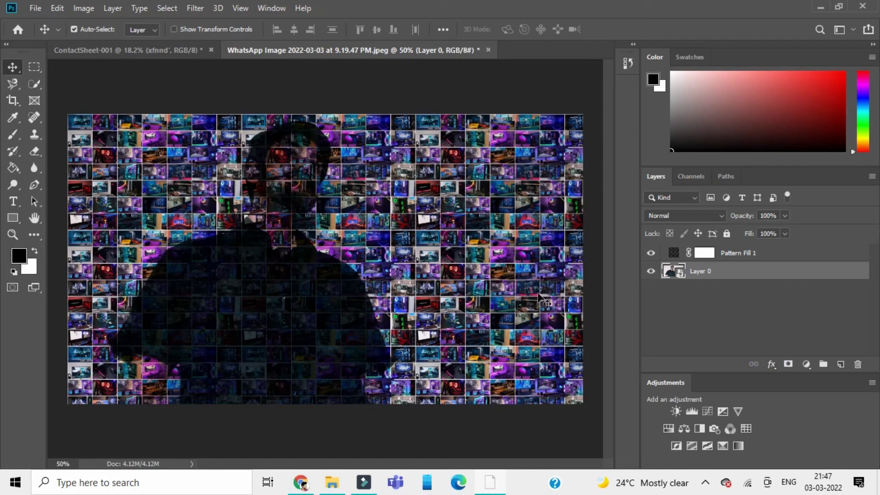
click(58, 8)
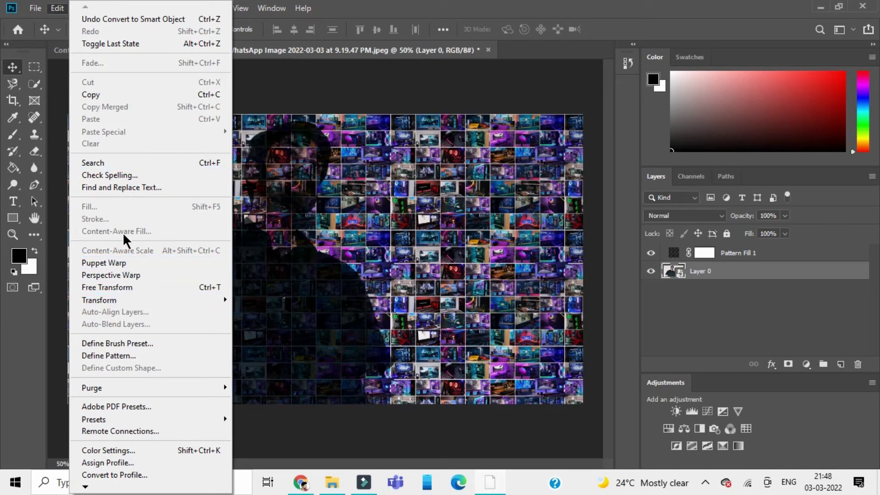
click(128, 95)
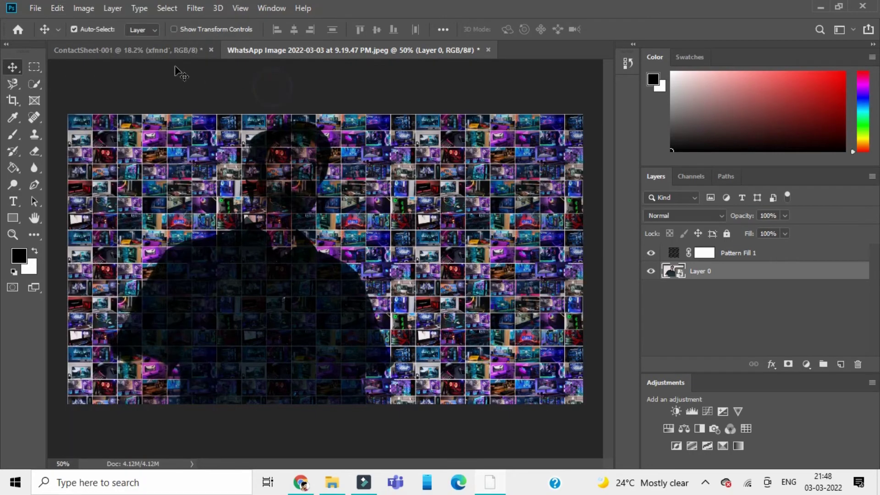
Step: Apply Shadows/Highlights to Layer 0: Shadows 14%, Highlights 4%, Color -11, Midtone +4
click(84, 8)
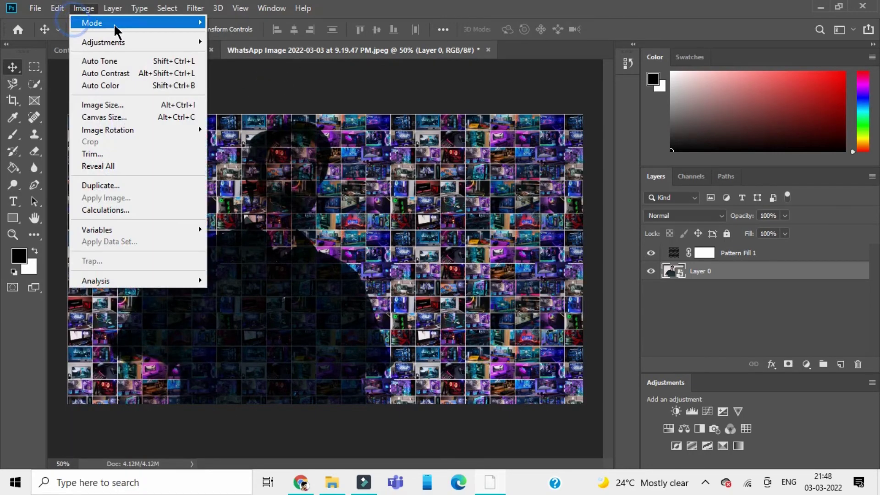
mouse_move(111, 43)
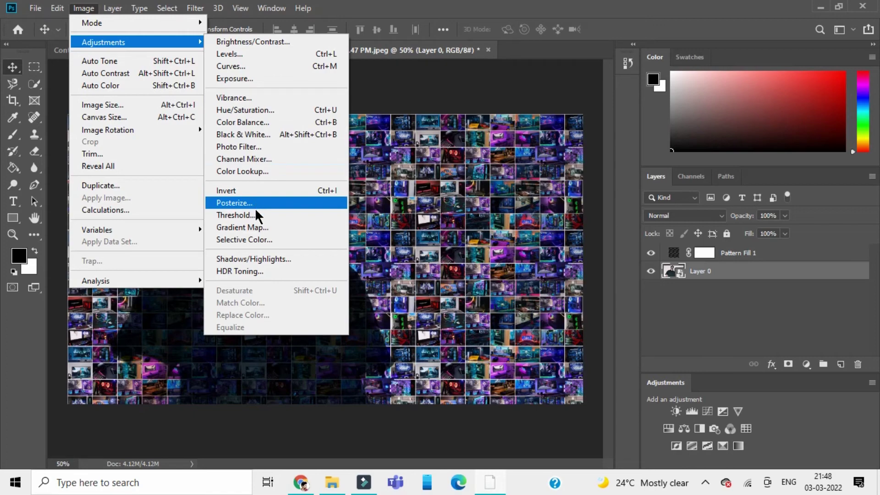
click(260, 259)
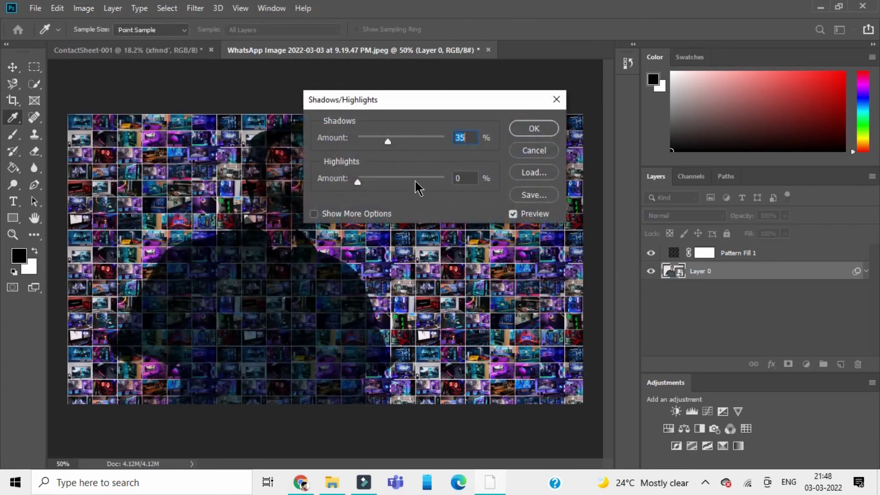
click(317, 214)
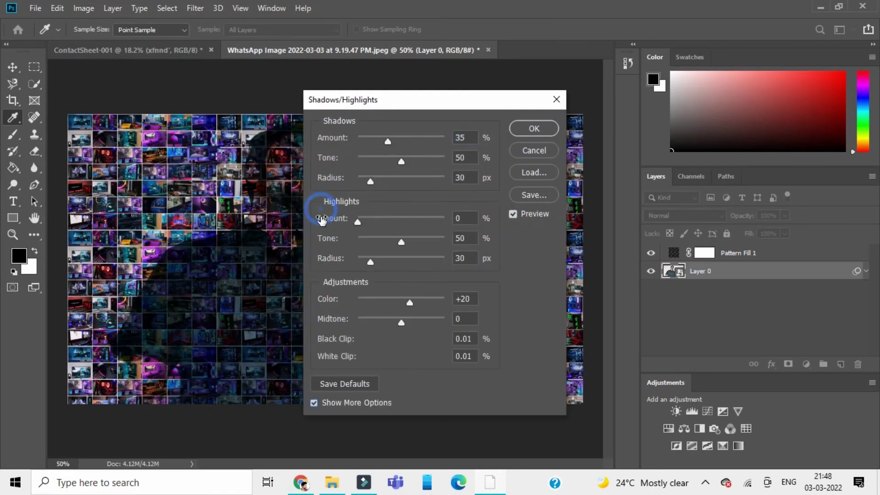
drag(404, 100, 589, 119)
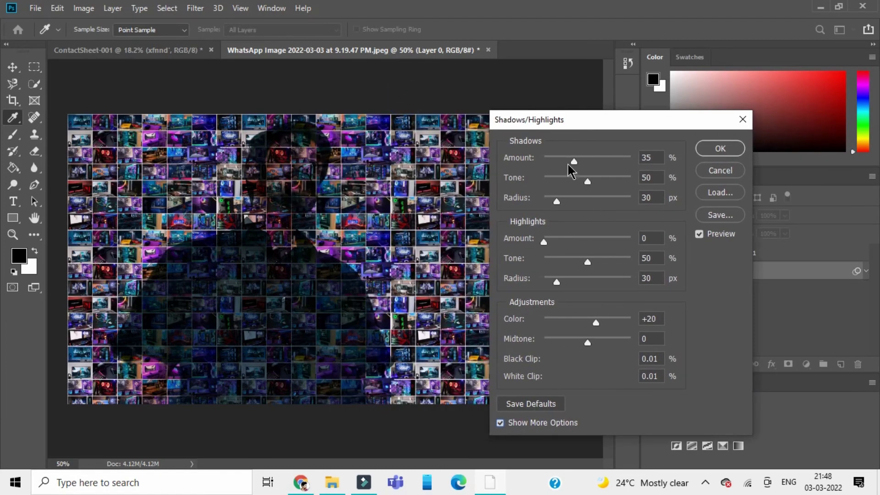
drag(568, 163, 553, 186)
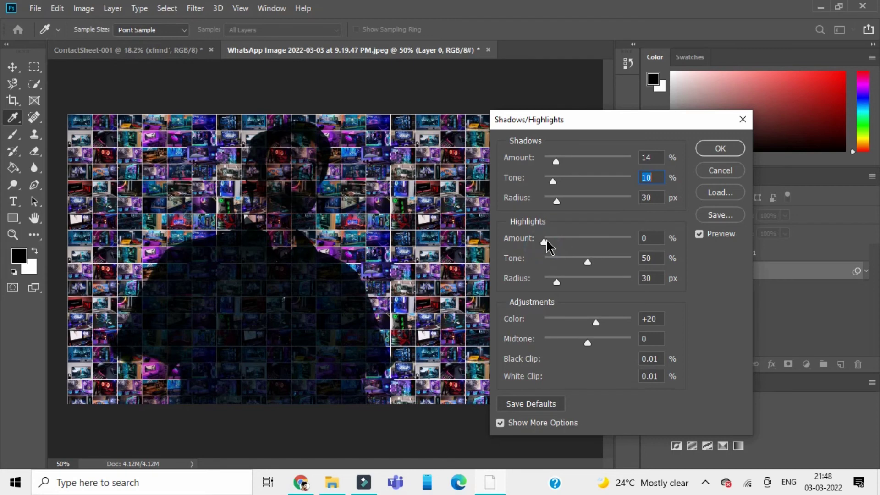
drag(544, 243, 587, 260)
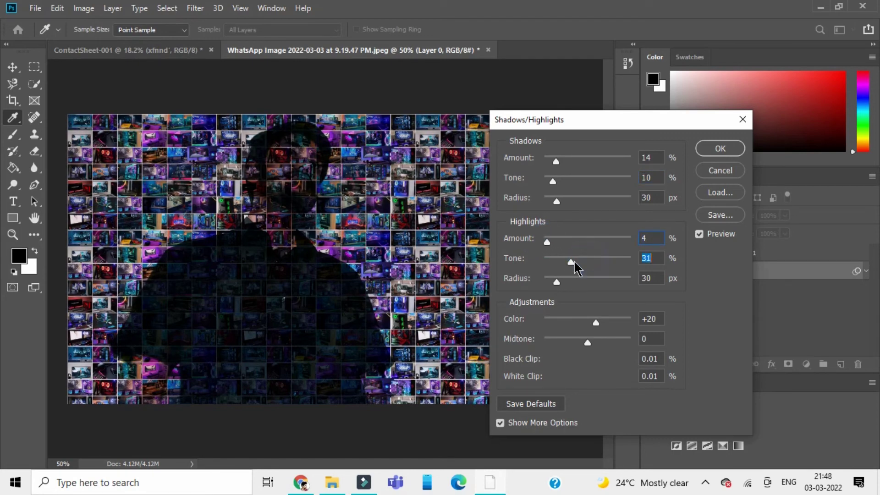
click(554, 281)
drag(596, 323, 589, 350)
click(714, 149)
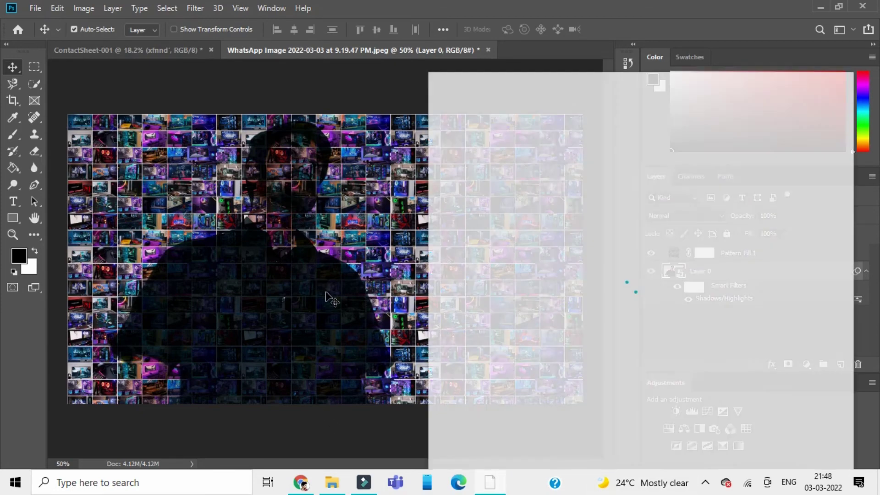
Step: Nudge the Pattern Fill 1 mosaic slightly upward over the portrait
mouse_move(600, 483)
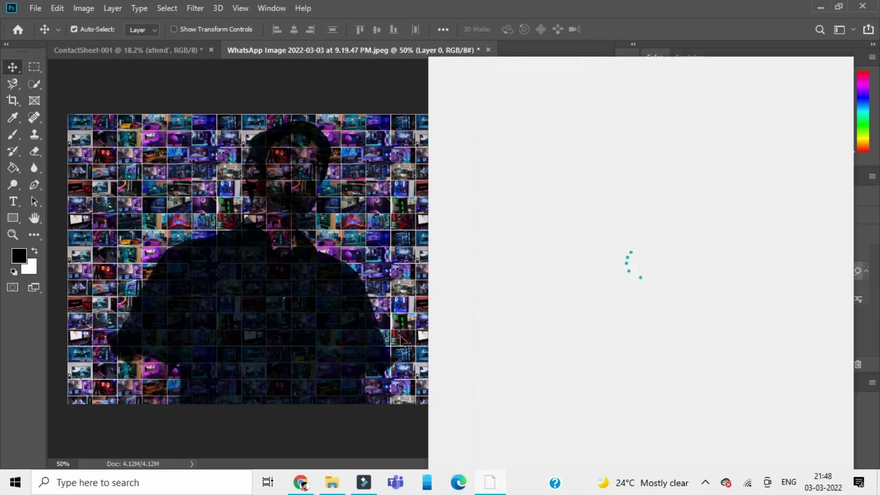
click(705, 482)
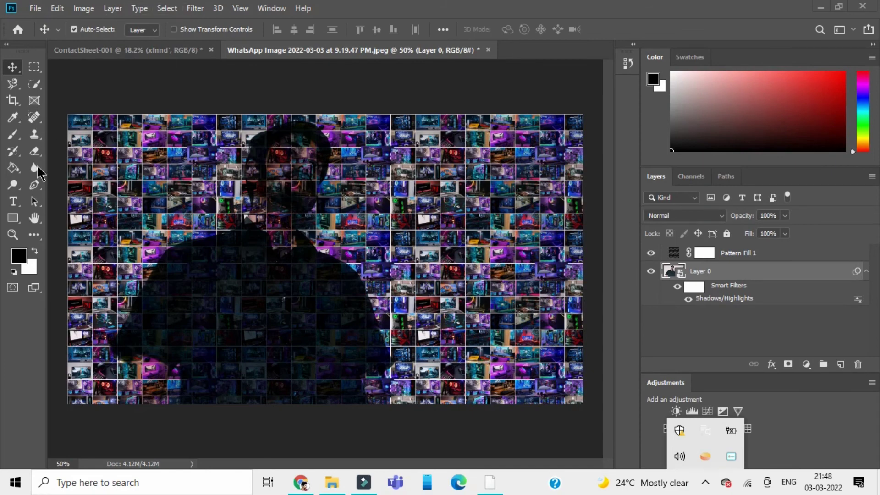
click(291, 154)
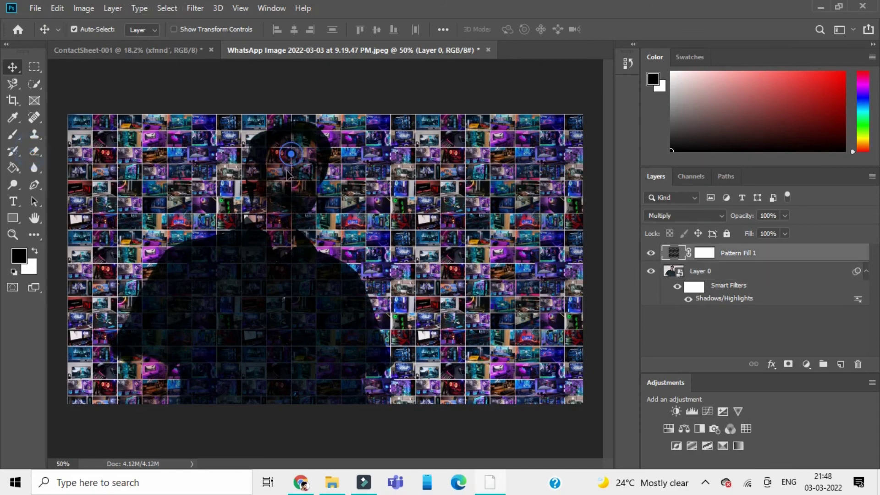
drag(286, 170, 290, 158)
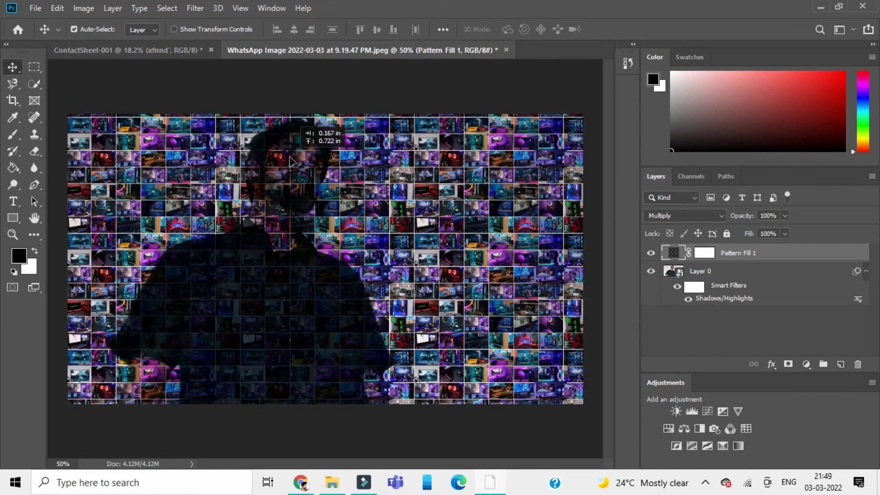
Step: Rasterize the Pattern Fill 1 layer into pixels using the Eraser tool's prompt
click(35, 152)
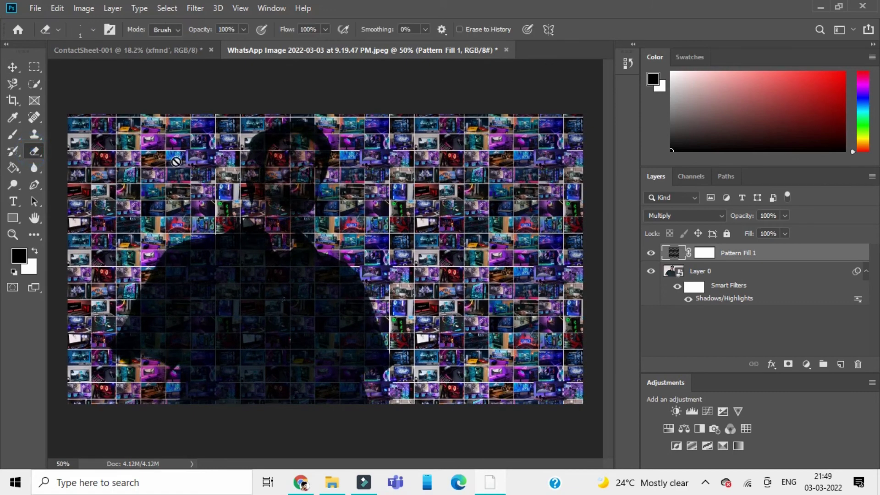
click(271, 161)
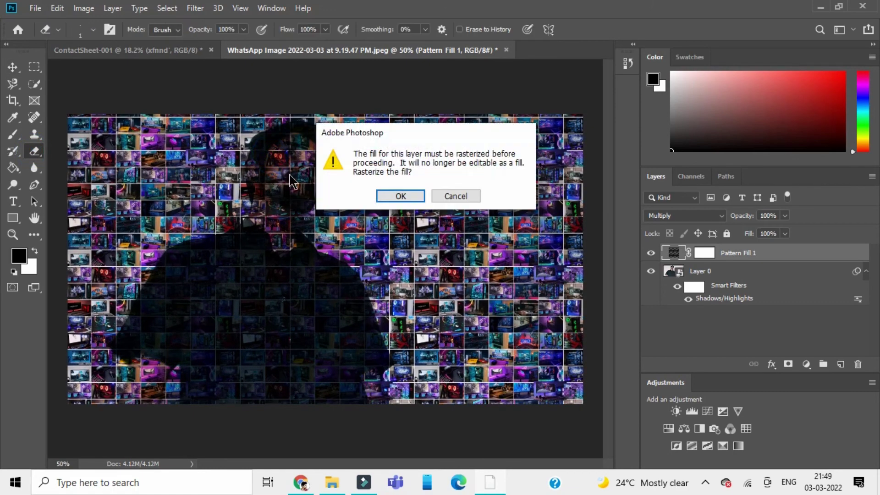
click(388, 196)
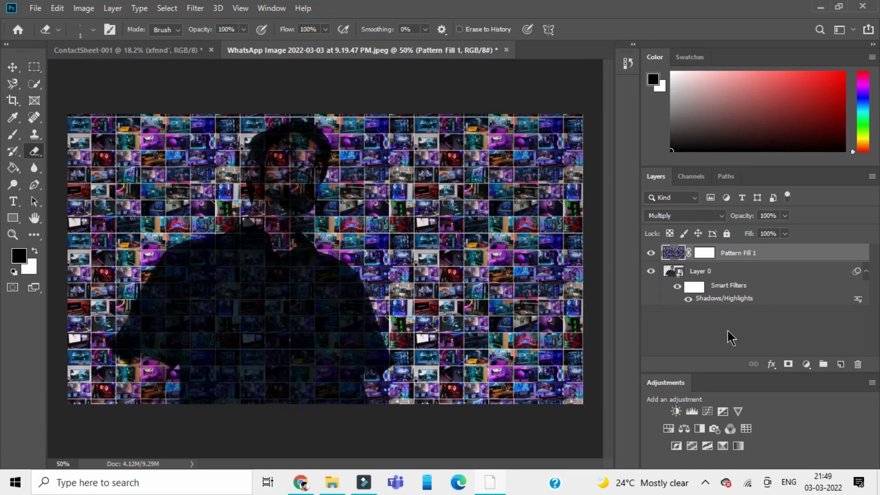
Step: Rasterize the Layer 0 smart object into plain pixels, dropping its Shadows/Highlights smart filter
right_click(694, 287)
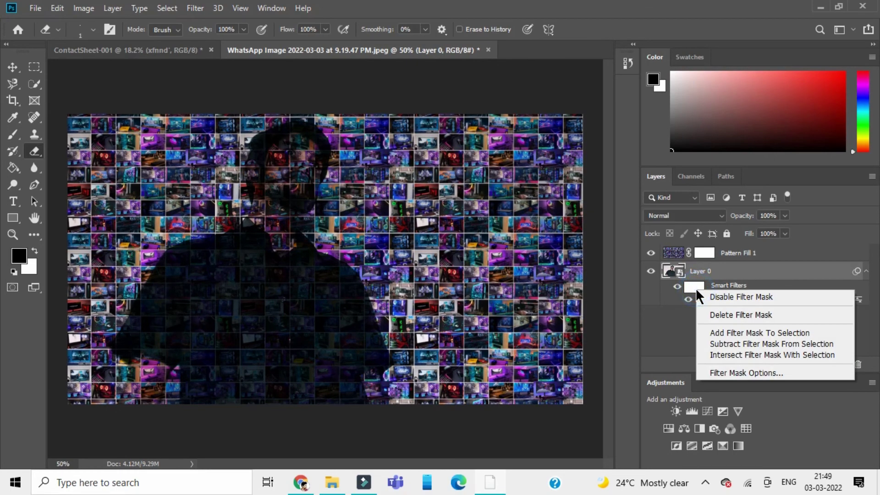
click(684, 326)
click(809, 364)
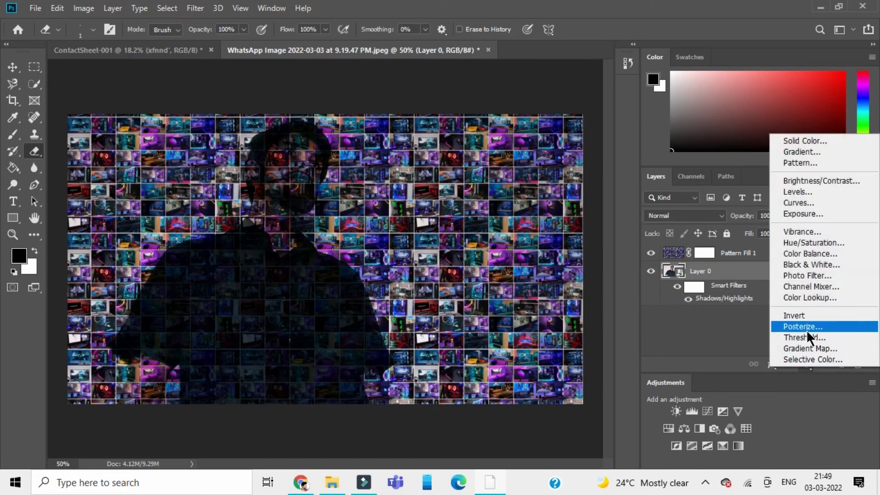
click(730, 348)
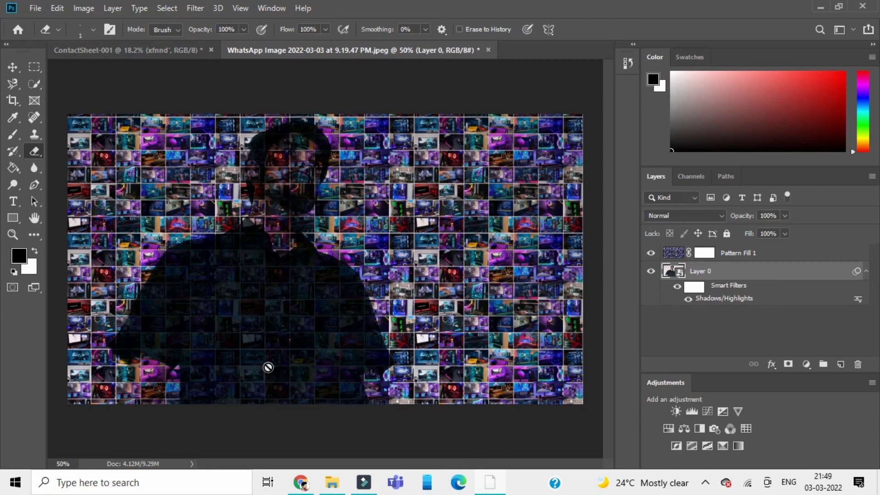
click(430, 320)
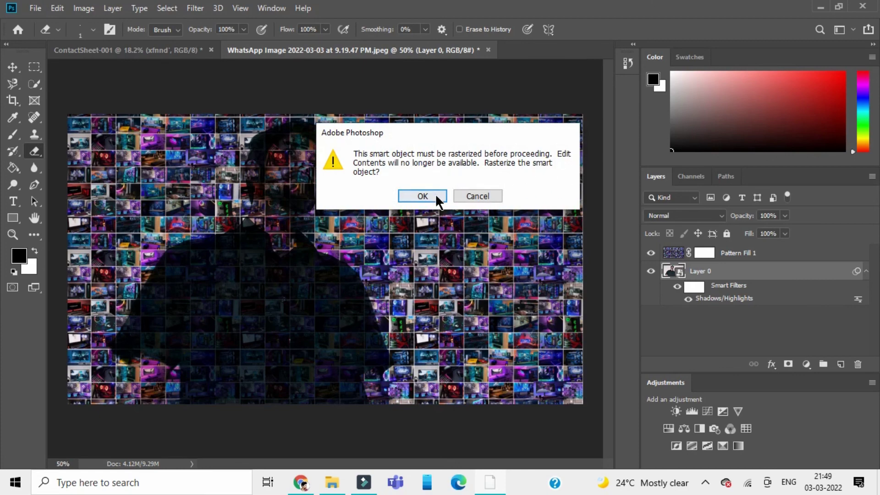
click(422, 195)
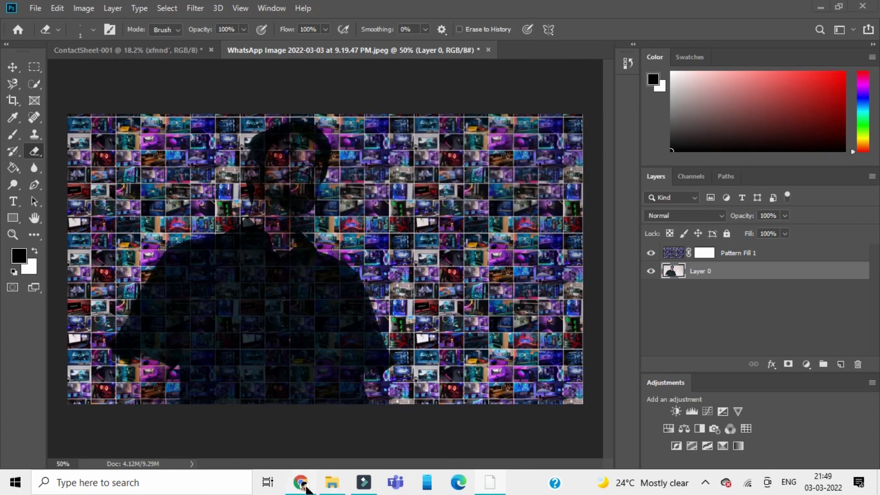